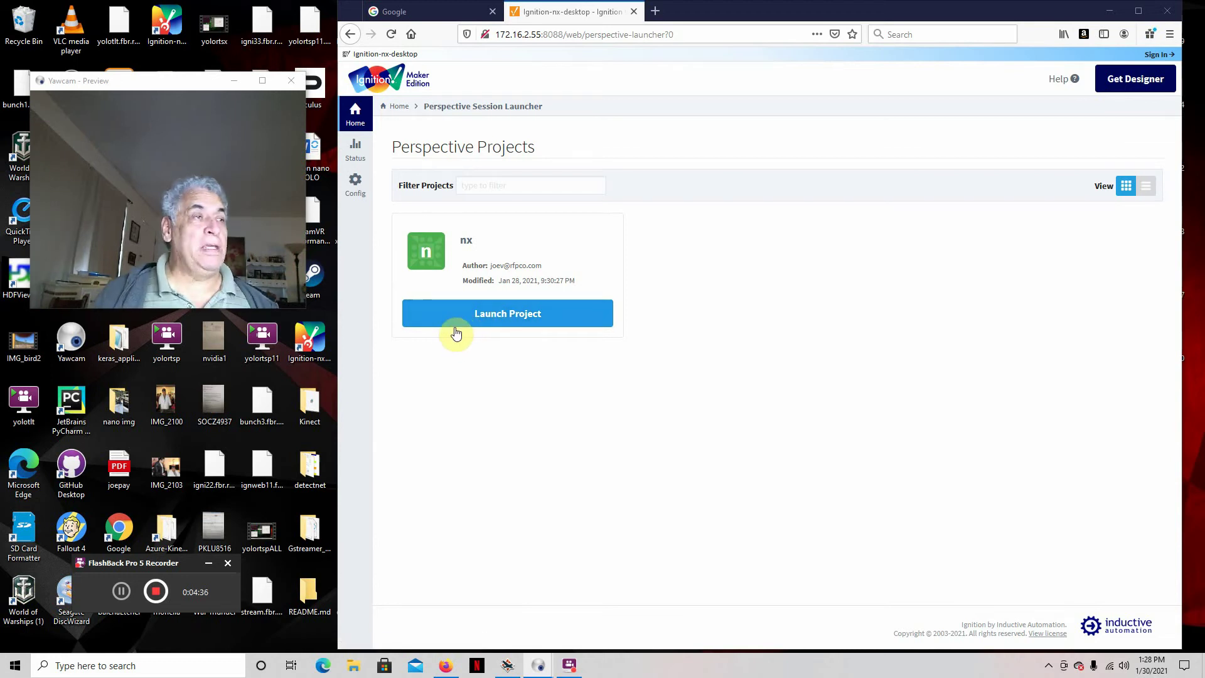
Launch the nx project card to open the NVIDIA YOLO DeepStream detector dashboard.
{"action": "left_click", "coordinate": [479, 318]}
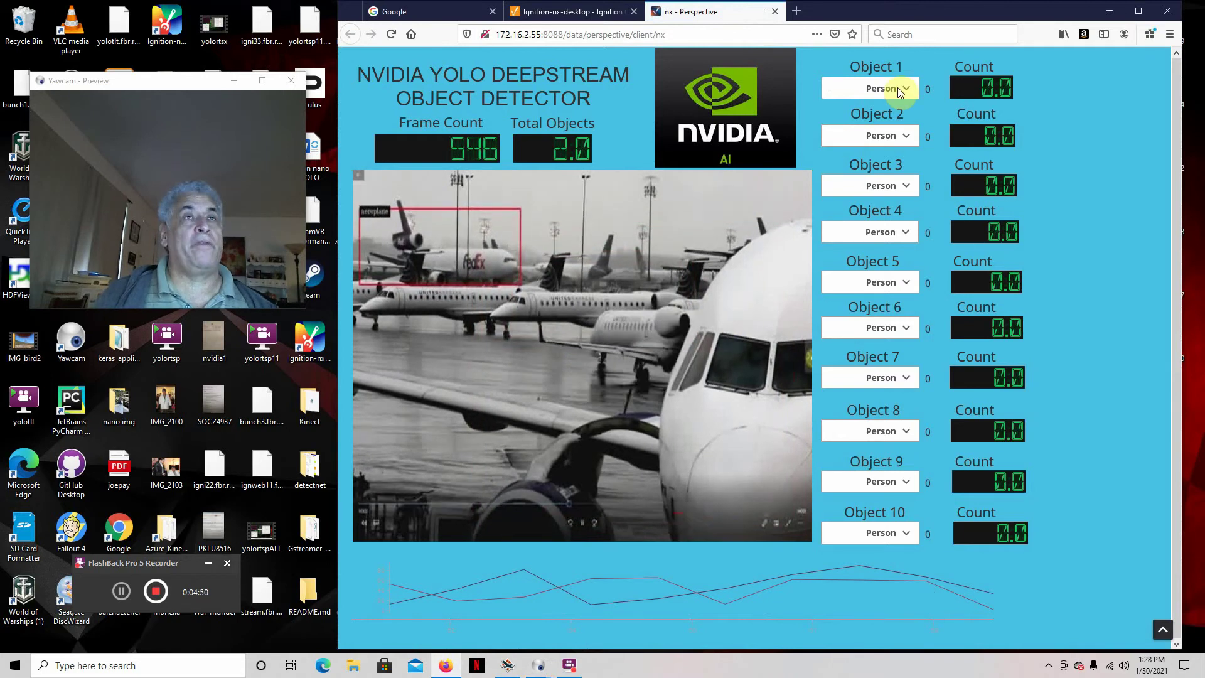
Assign Vehicle, Aeroplane, Truck and Boat to Objects 2 through 5.
{"action": "left_click", "coordinate": [905, 136]}
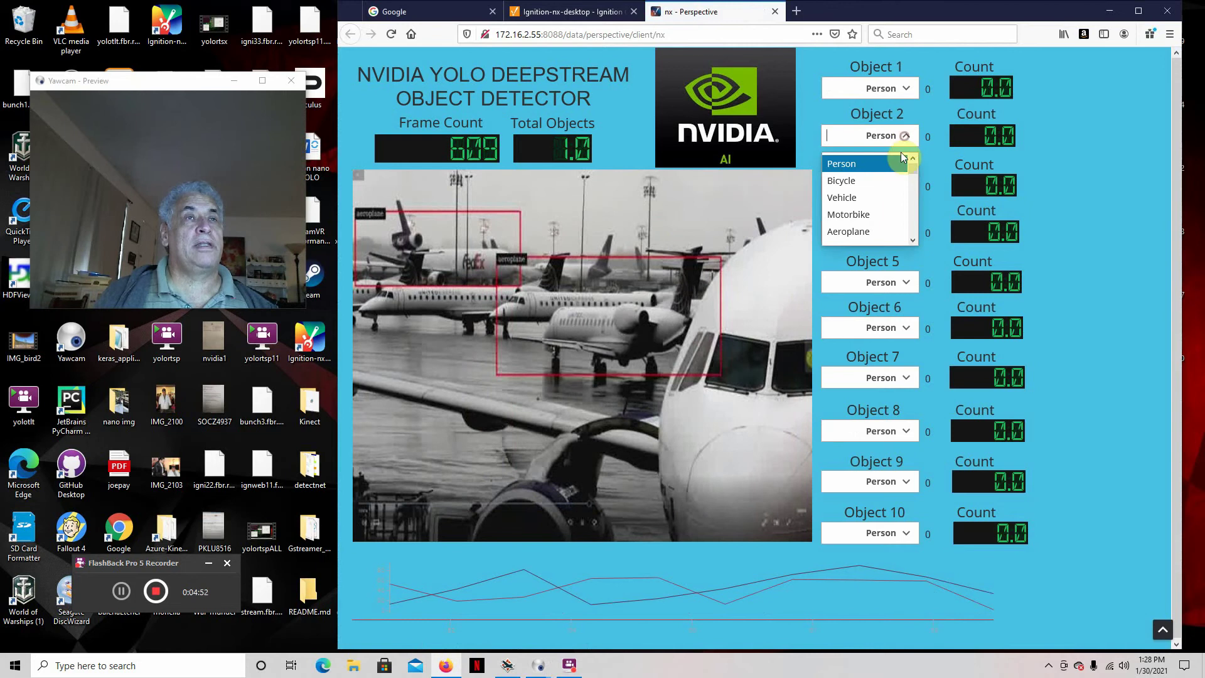
{"action": "left_click", "coordinate": [848, 198]}
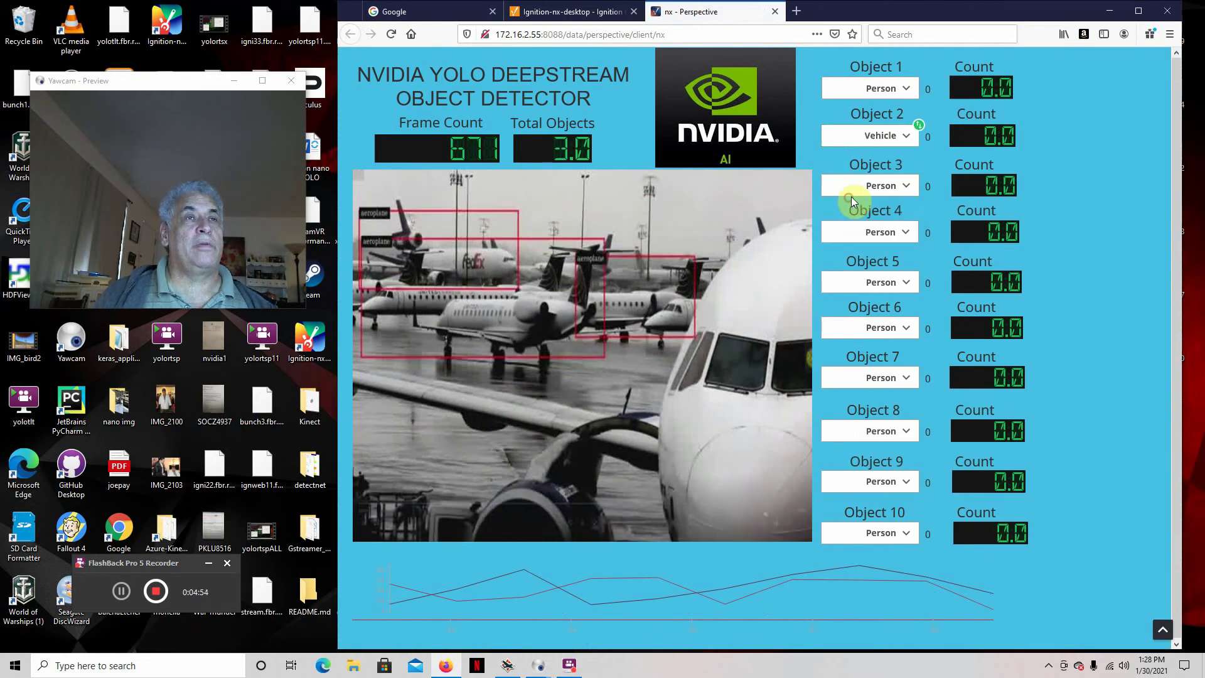
{"action": "left_click", "coordinate": [909, 184]}
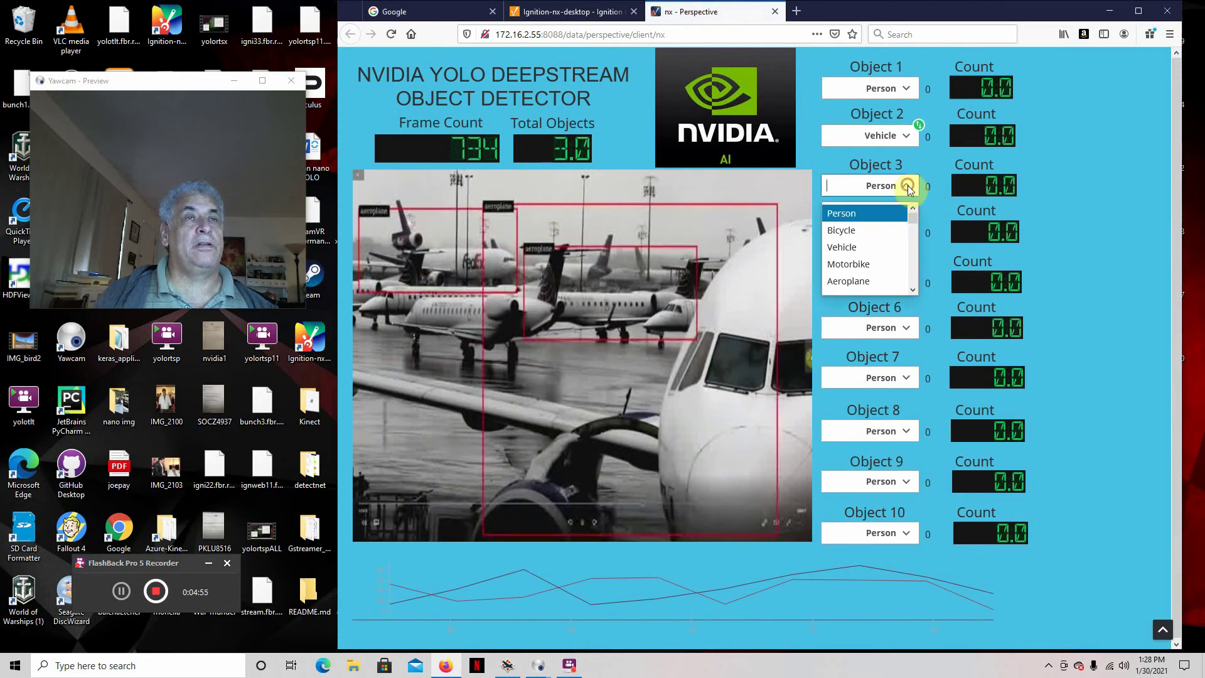
{"action": "left_click", "coordinate": [859, 281]}
{"action": "left_click", "coordinate": [905, 232]}
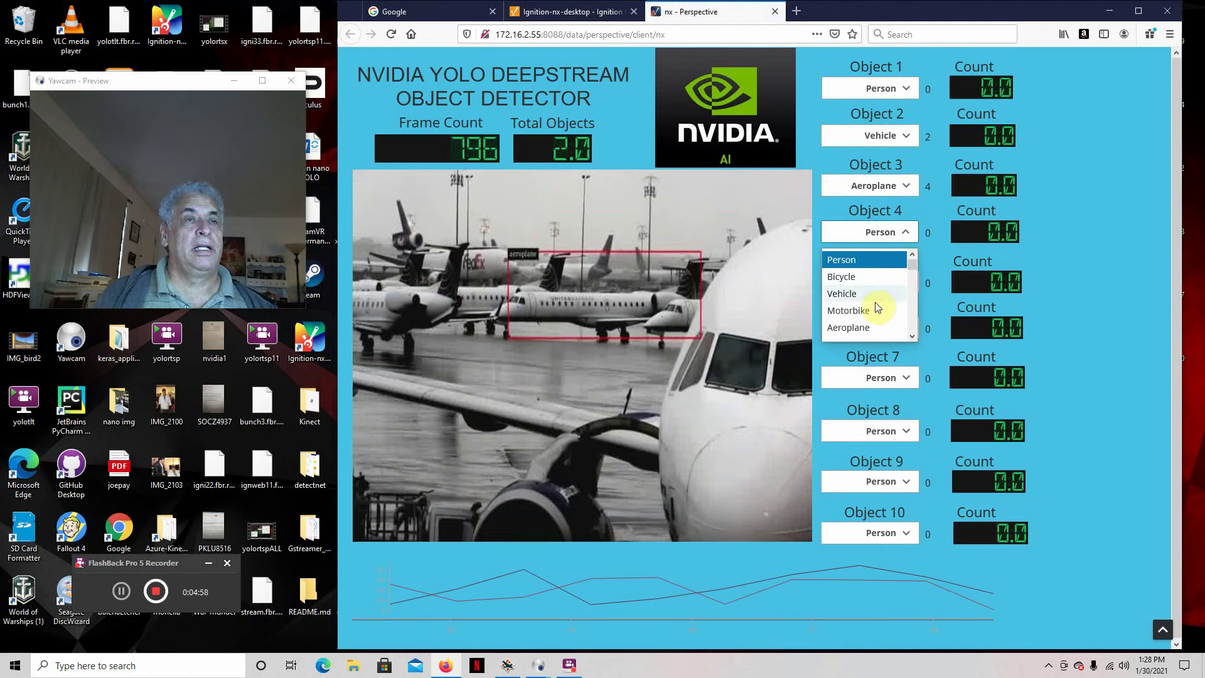
{"action": "scroll", "coordinate": [876, 304], "scroll_direction": "down", "scroll_amount": 2}
{"action": "left_click", "coordinate": [850, 307]}
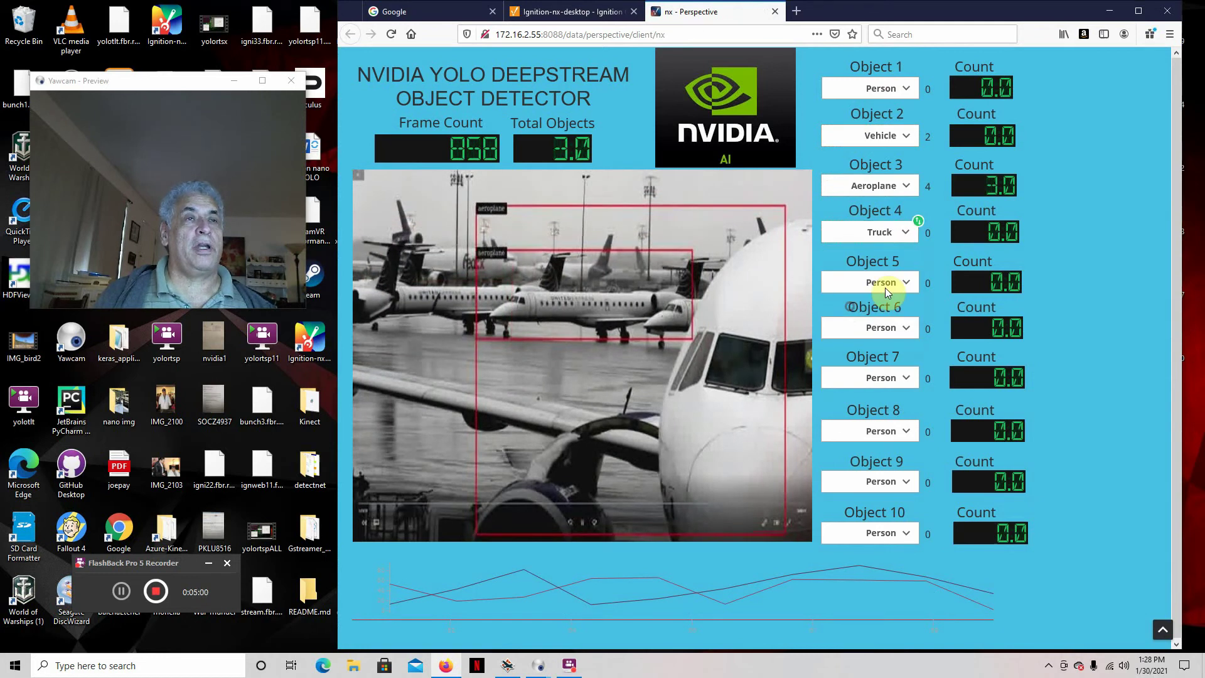
{"action": "left_click", "coordinate": [909, 283]}
{"action": "scroll", "coordinate": [874, 348], "scroll_direction": "down", "scroll_amount": 1}
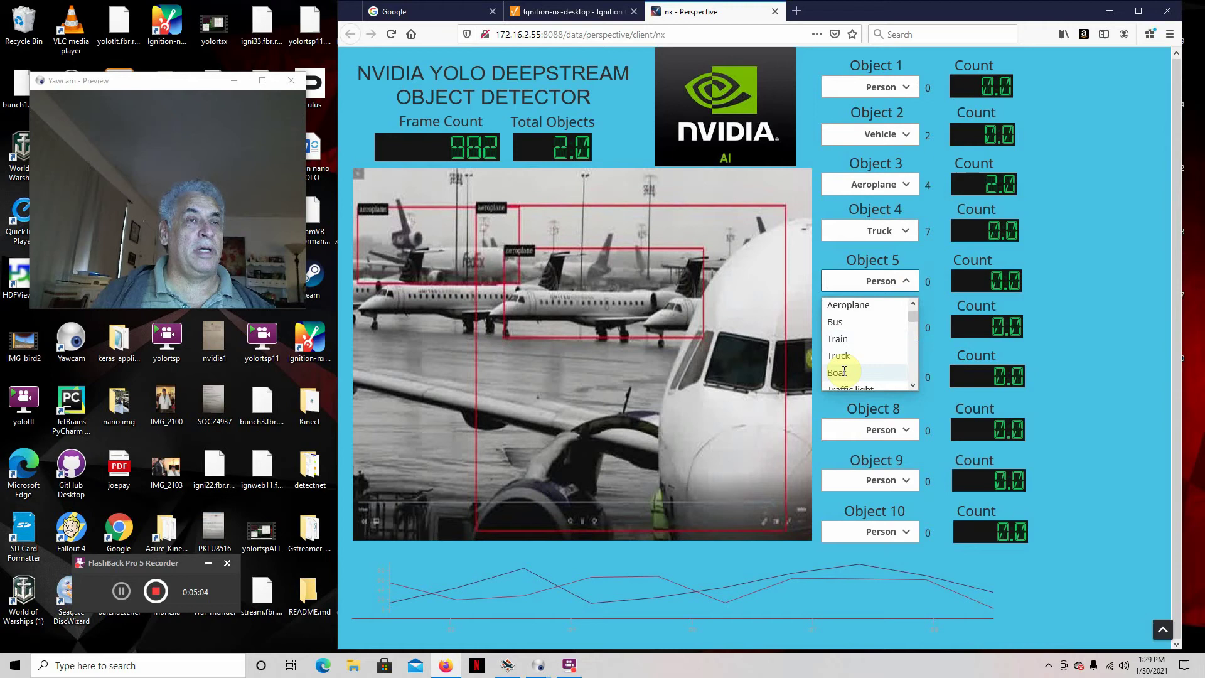
{"action": "left_click", "coordinate": [843, 371]}
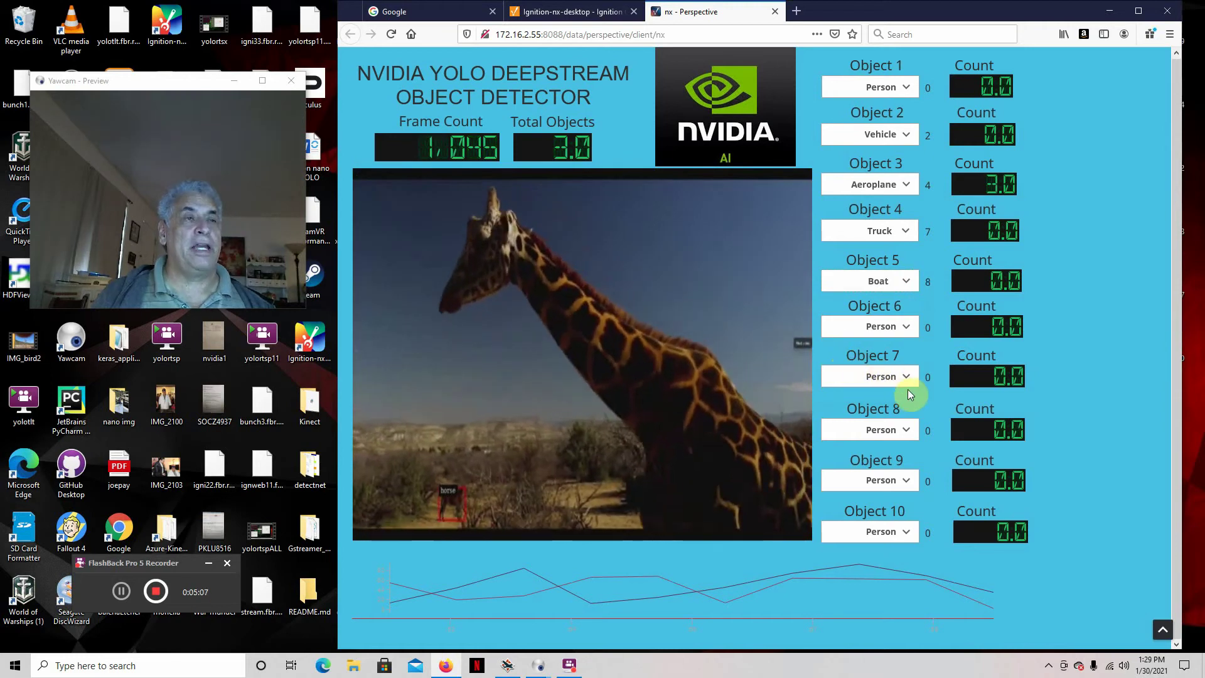
Assign Giraffe, Bird, elephant, Zebra and Sheep to Objects 6 through 10.
{"action": "left_click", "coordinate": [905, 328]}
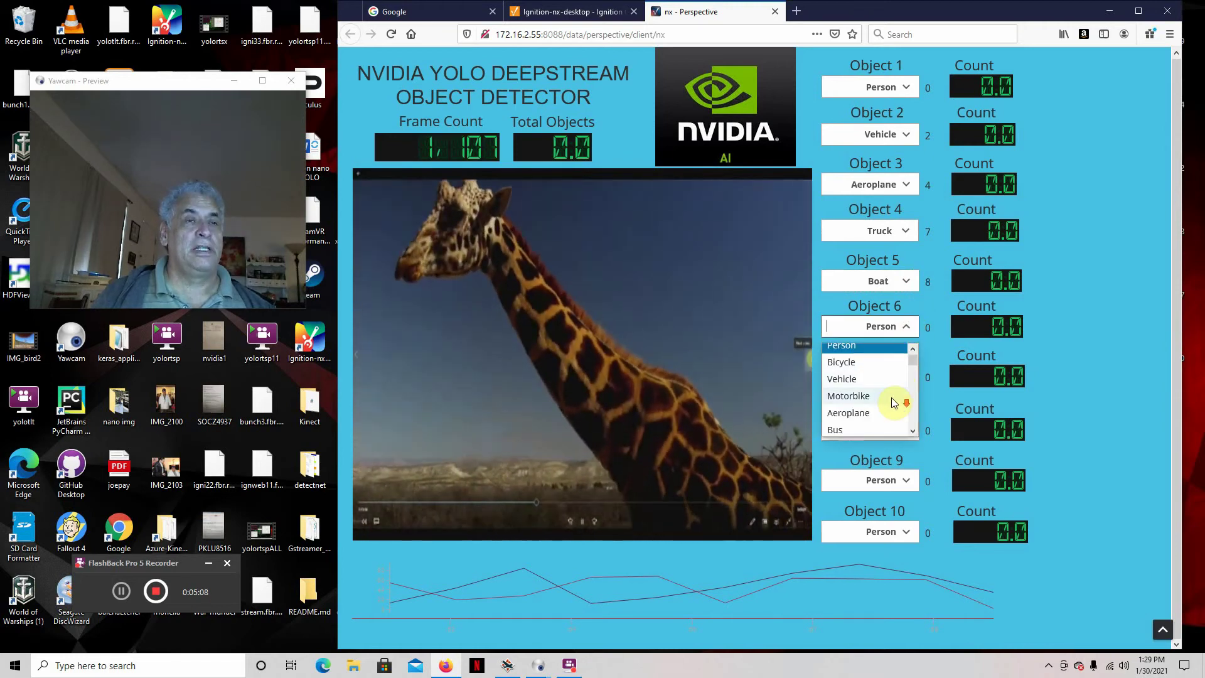
{"action": "scroll", "coordinate": [881, 393], "scroll_direction": "down", "scroll_amount": 2}
{"action": "scroll", "coordinate": [875, 395], "scroll_direction": "down", "scroll_amount": 2}
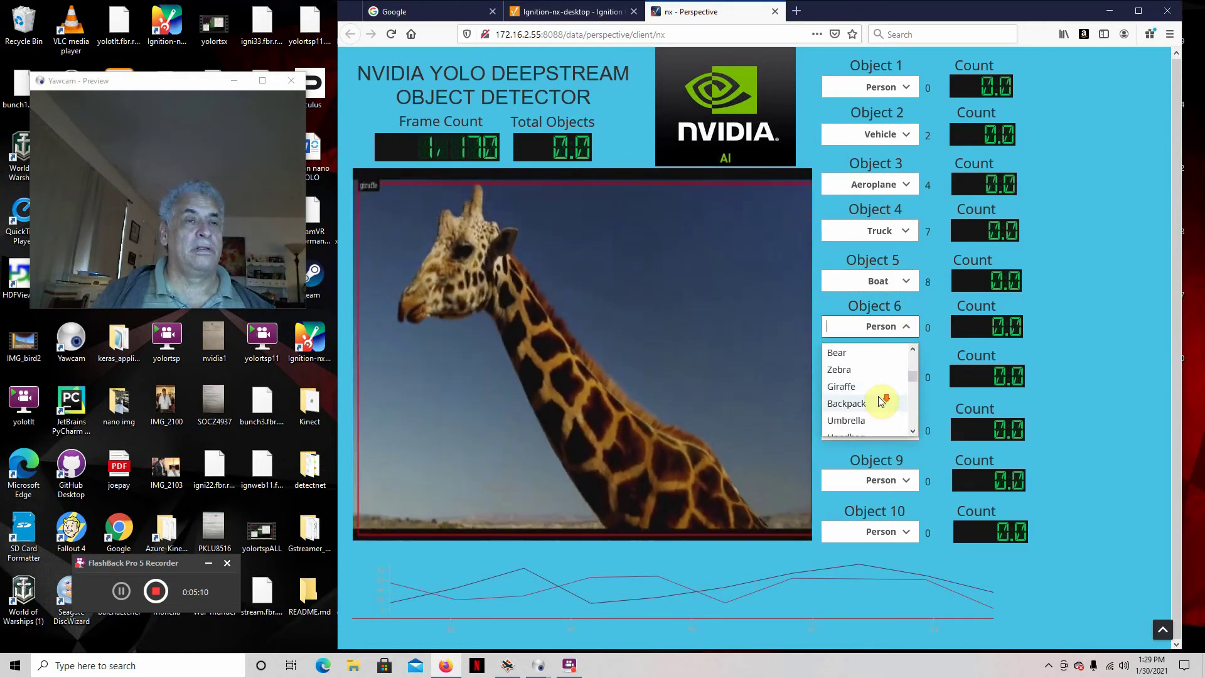
{"action": "left_click", "coordinate": [861, 387]}
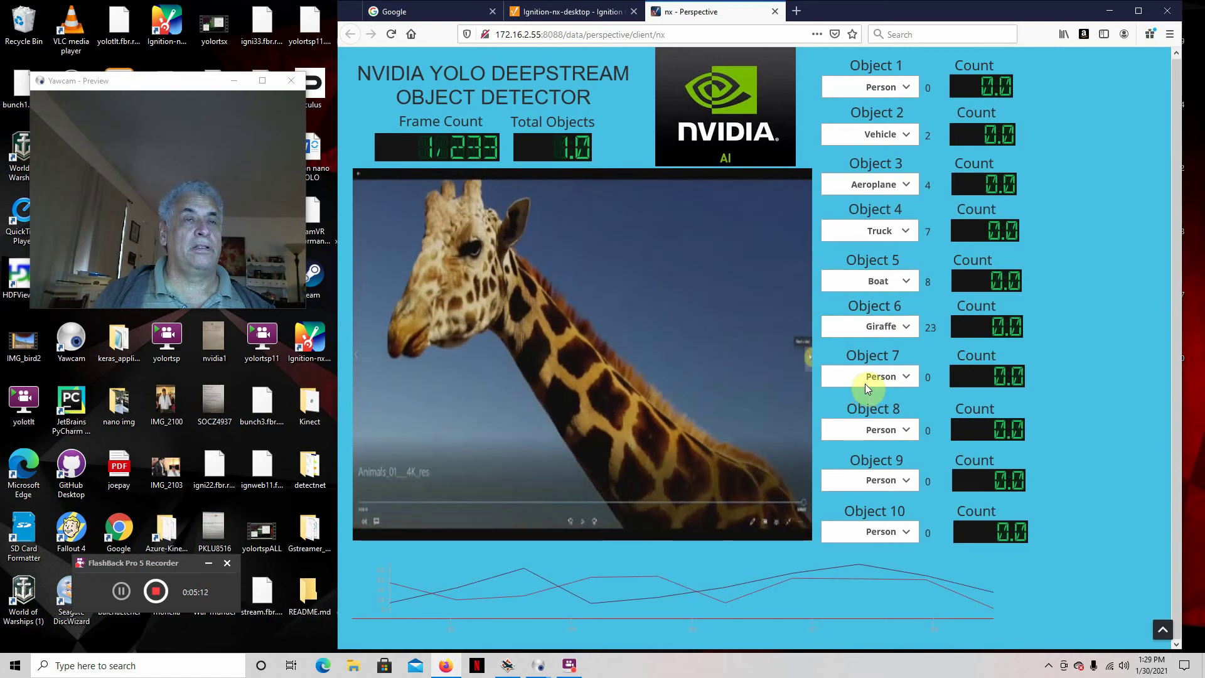
{"action": "left_click", "coordinate": [903, 376]}
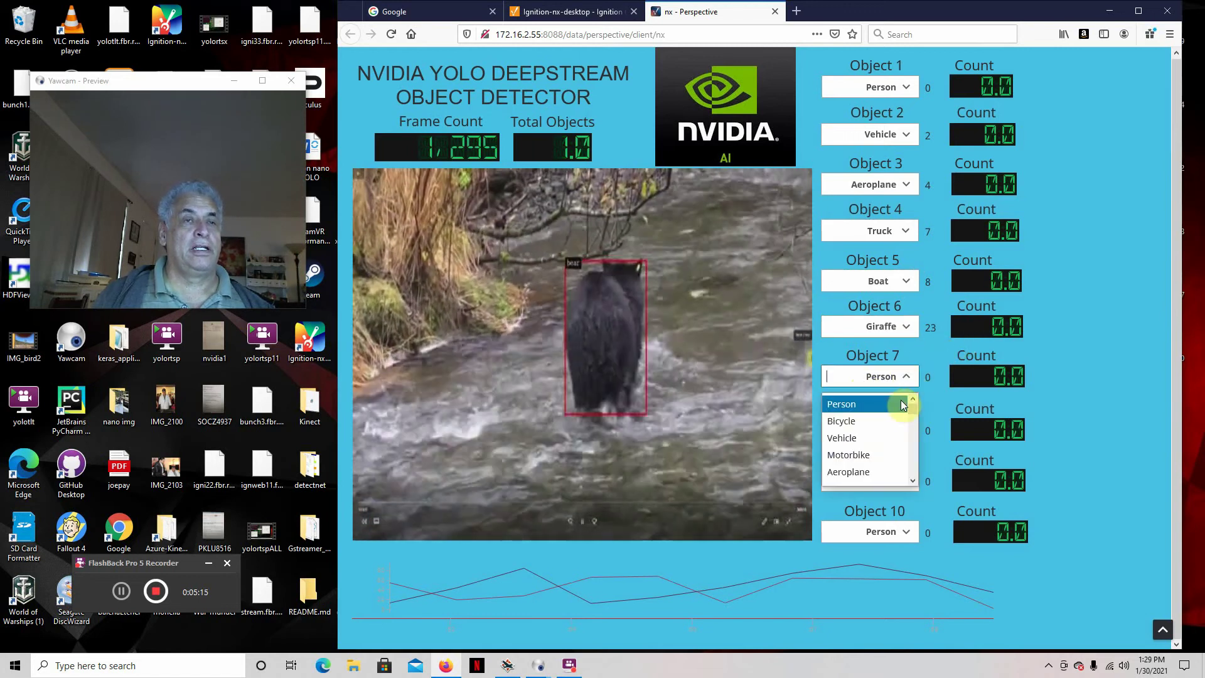
{"action": "scroll", "coordinate": [870, 452], "scroll_direction": "down", "scroll_amount": 2}
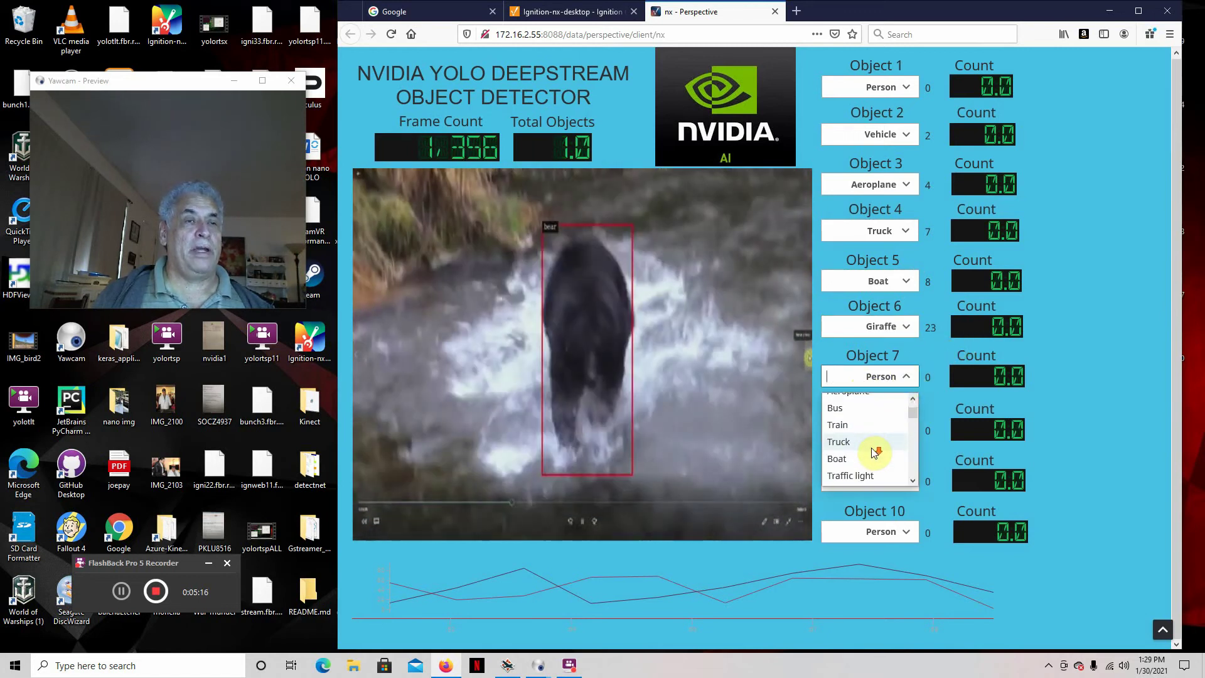
{"action": "scroll", "coordinate": [871, 450], "scroll_direction": "down", "scroll_amount": 2}
{"action": "scroll", "coordinate": [872, 451], "scroll_direction": "down", "scroll_amount": 2}
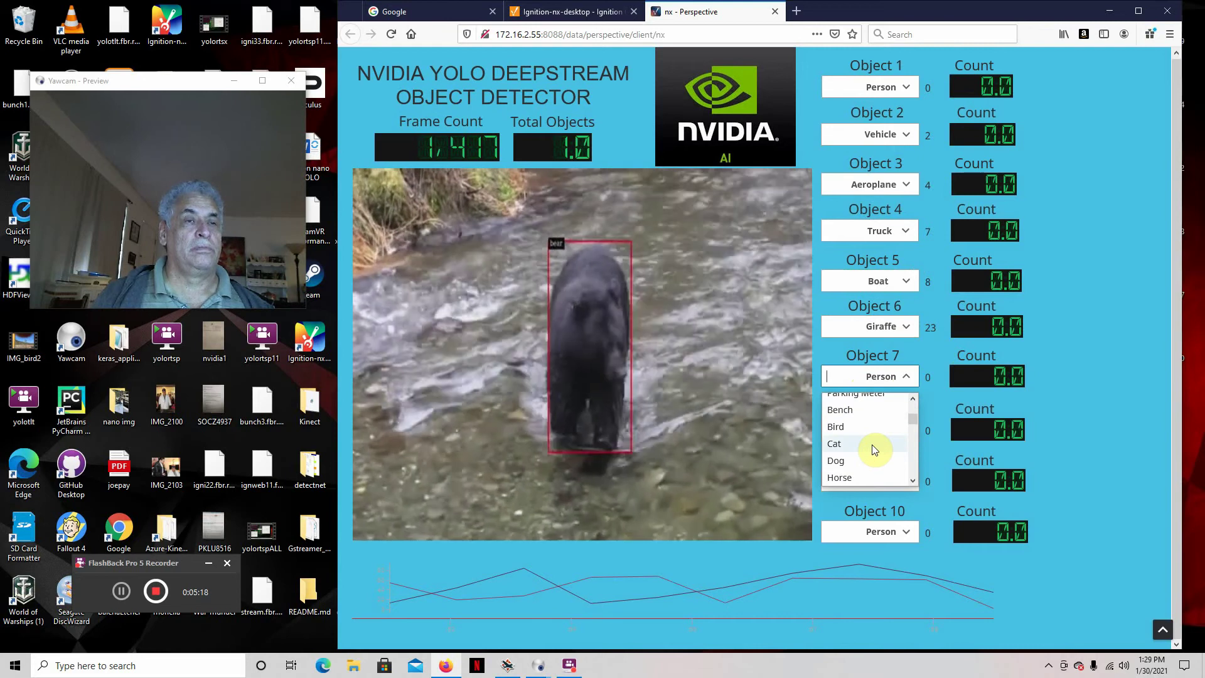
{"action": "left_click", "coordinate": [861, 426]}
{"action": "left_click", "coordinate": [905, 431]}
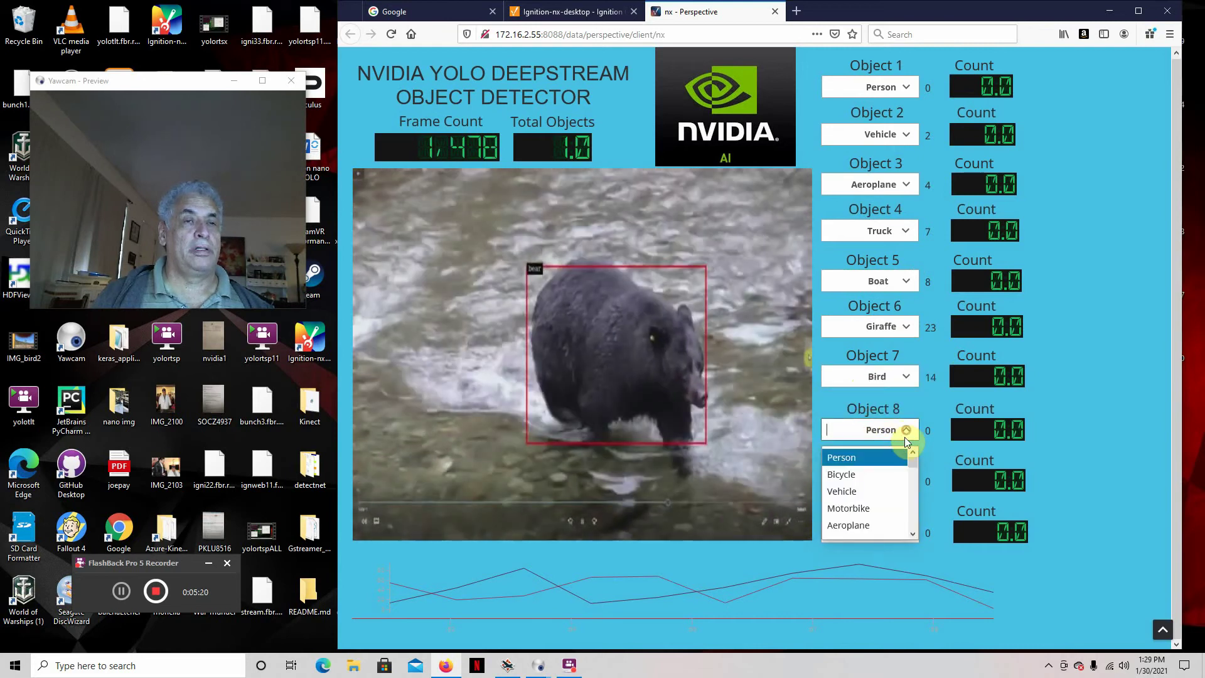
{"action": "scroll", "coordinate": [884, 508], "scroll_direction": "down", "scroll_amount": 2}
{"action": "scroll", "coordinate": [884, 508], "scroll_direction": "down", "scroll_amount": 2}
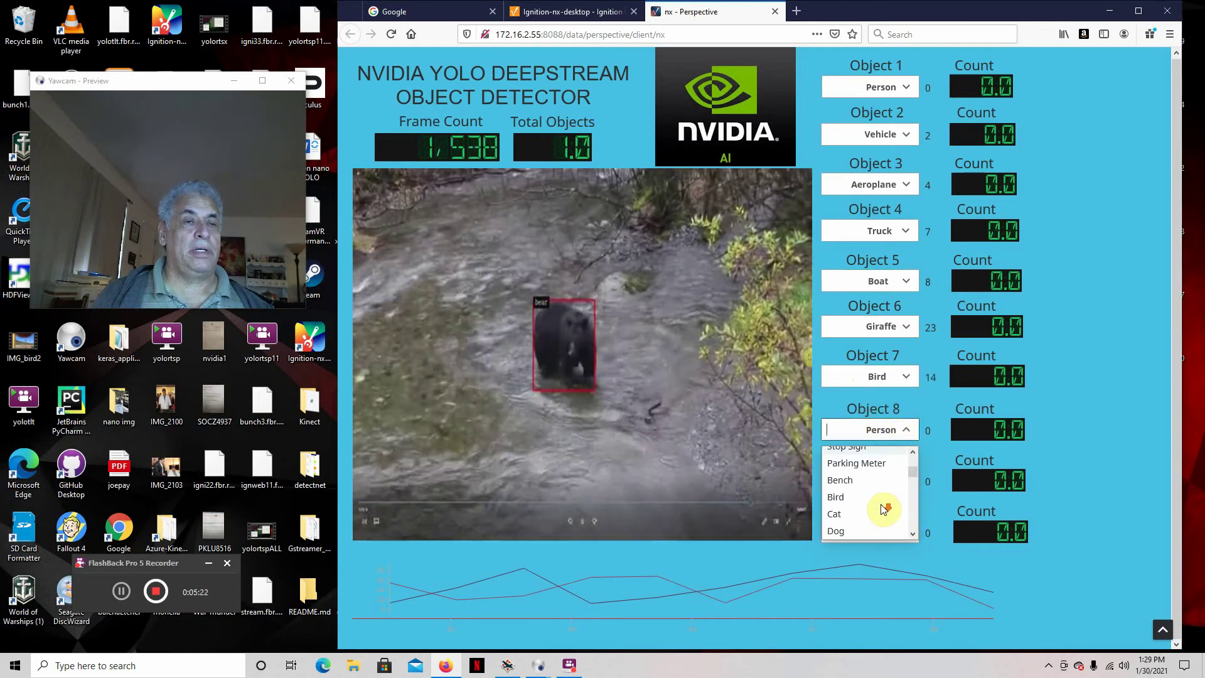
{"action": "scroll", "coordinate": [883, 507], "scroll_direction": "down", "scroll_amount": 2}
{"action": "scroll", "coordinate": [883, 507], "scroll_direction": "down", "scroll_amount": 2}
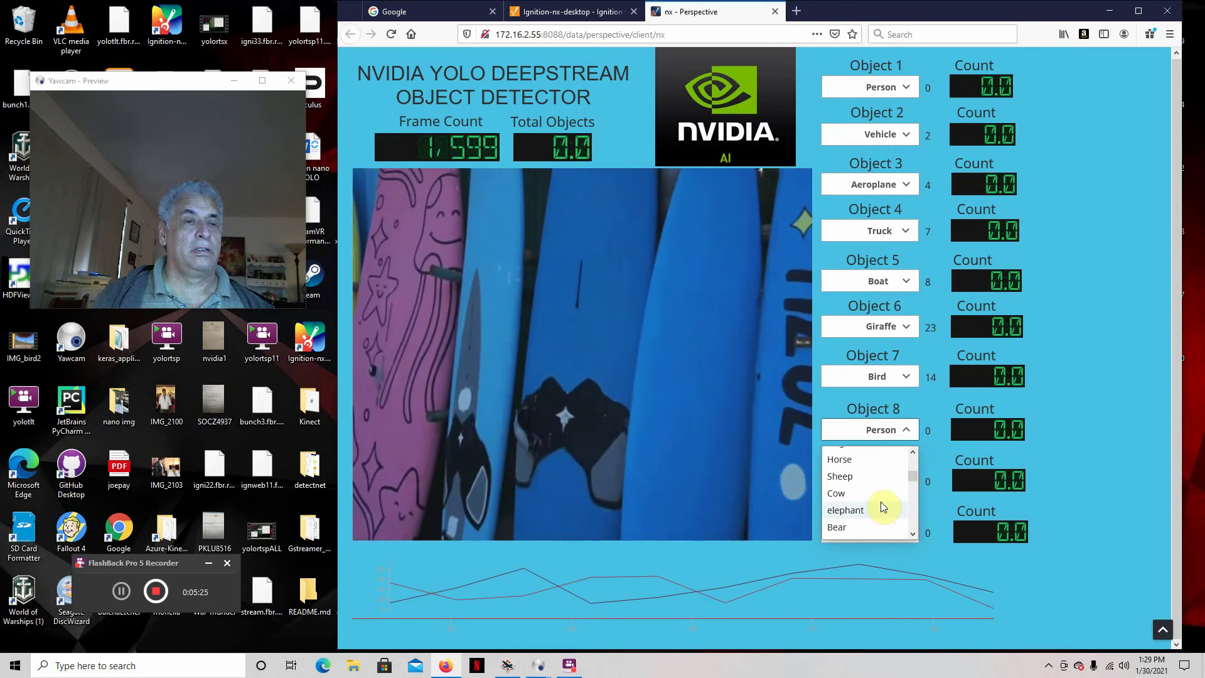
{"action": "left_click", "coordinate": [863, 510]}
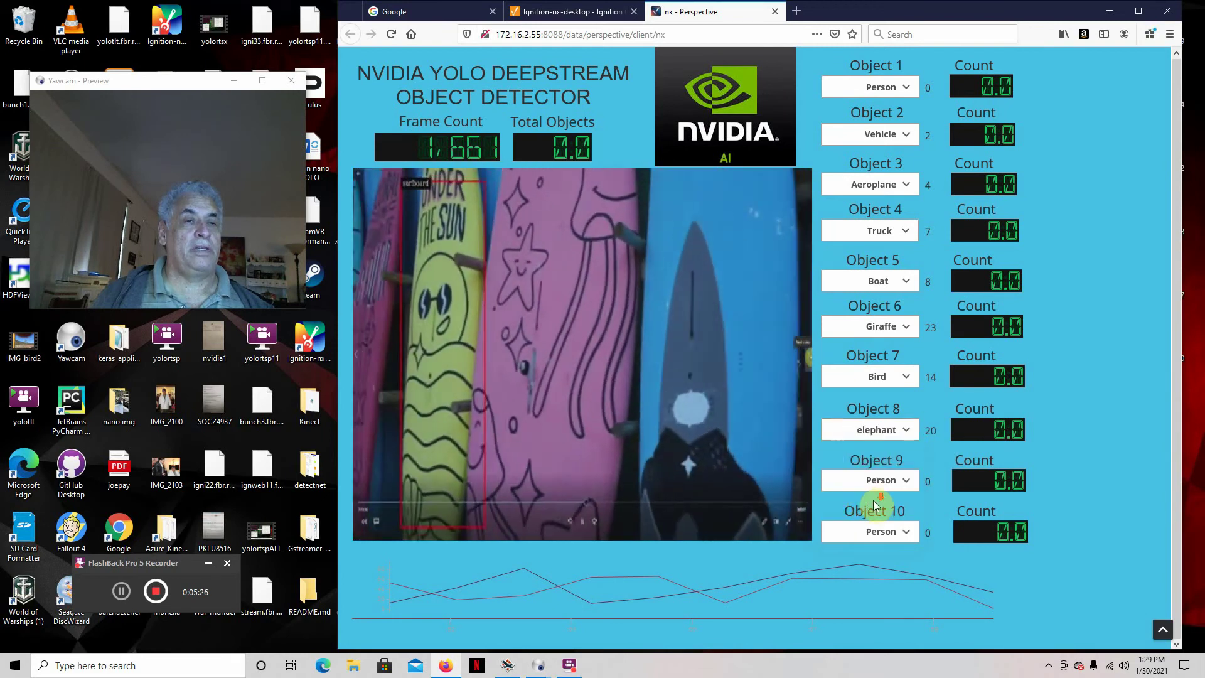
{"action": "left_click", "coordinate": [904, 483]}
{"action": "scroll", "coordinate": [875, 528], "scroll_direction": "down", "scroll_amount": 3}
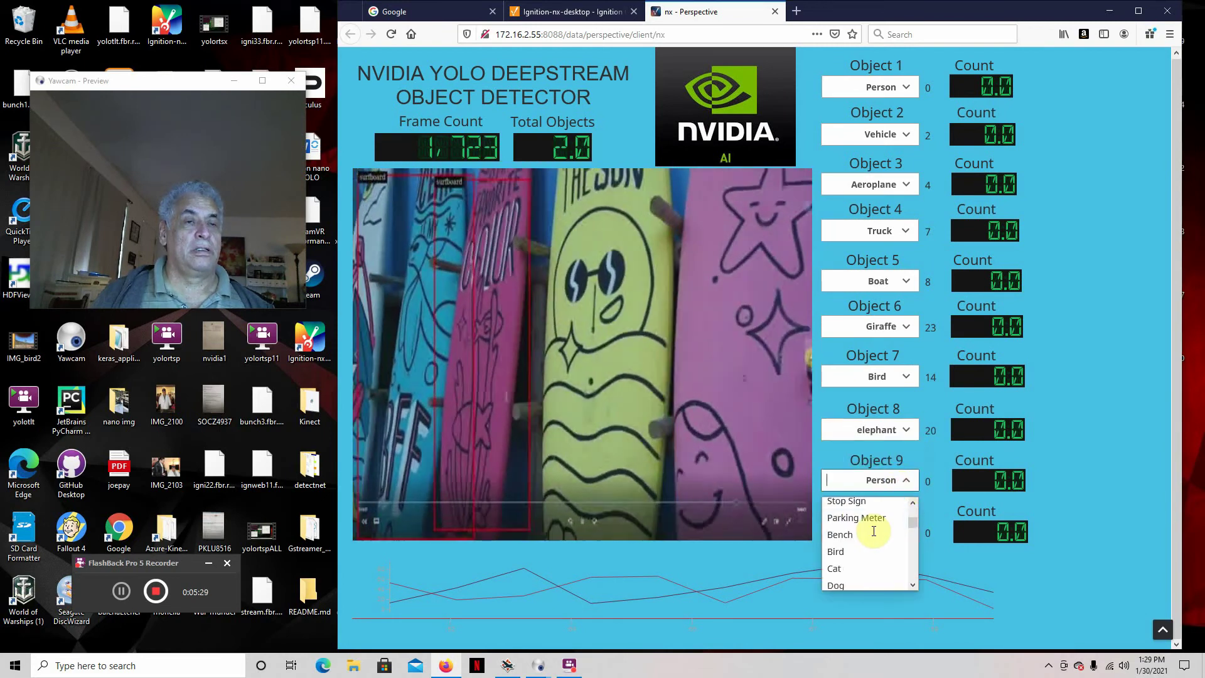
{"action": "scroll", "coordinate": [875, 528], "scroll_direction": "down", "scroll_amount": 3}
{"action": "scroll", "coordinate": [876, 538], "scroll_direction": "down", "scroll_amount": 2}
{"action": "left_click", "coordinate": [871, 525]}
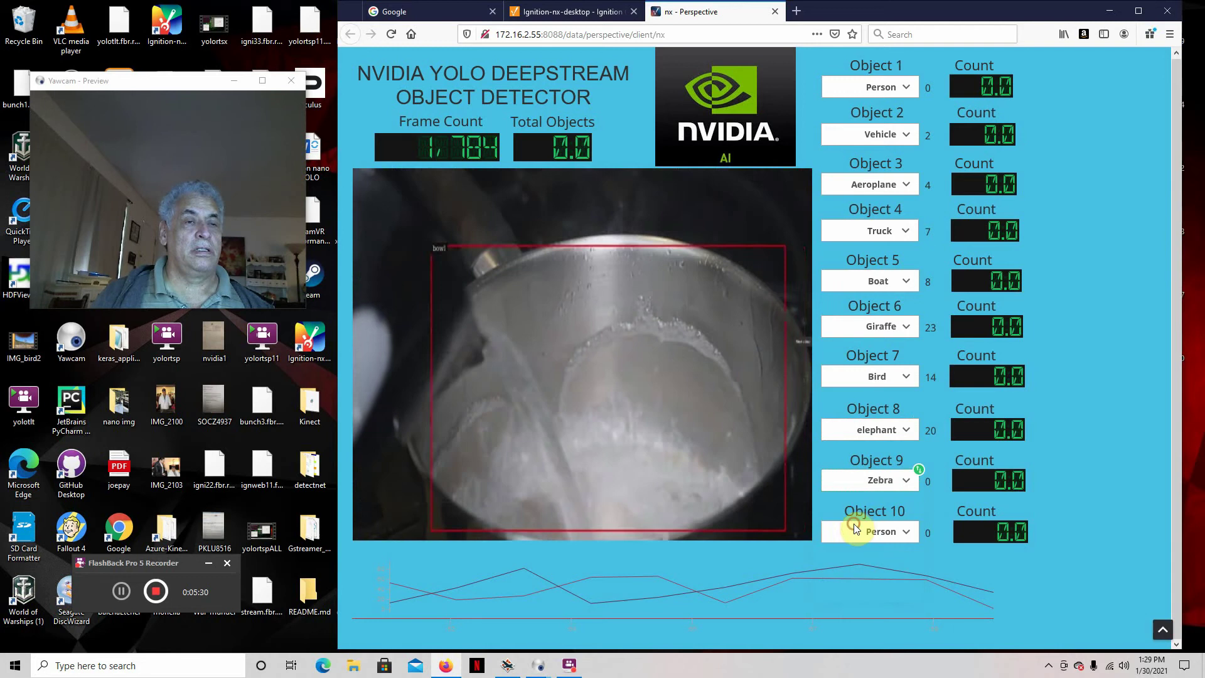
{"action": "left_click", "coordinate": [903, 532]}
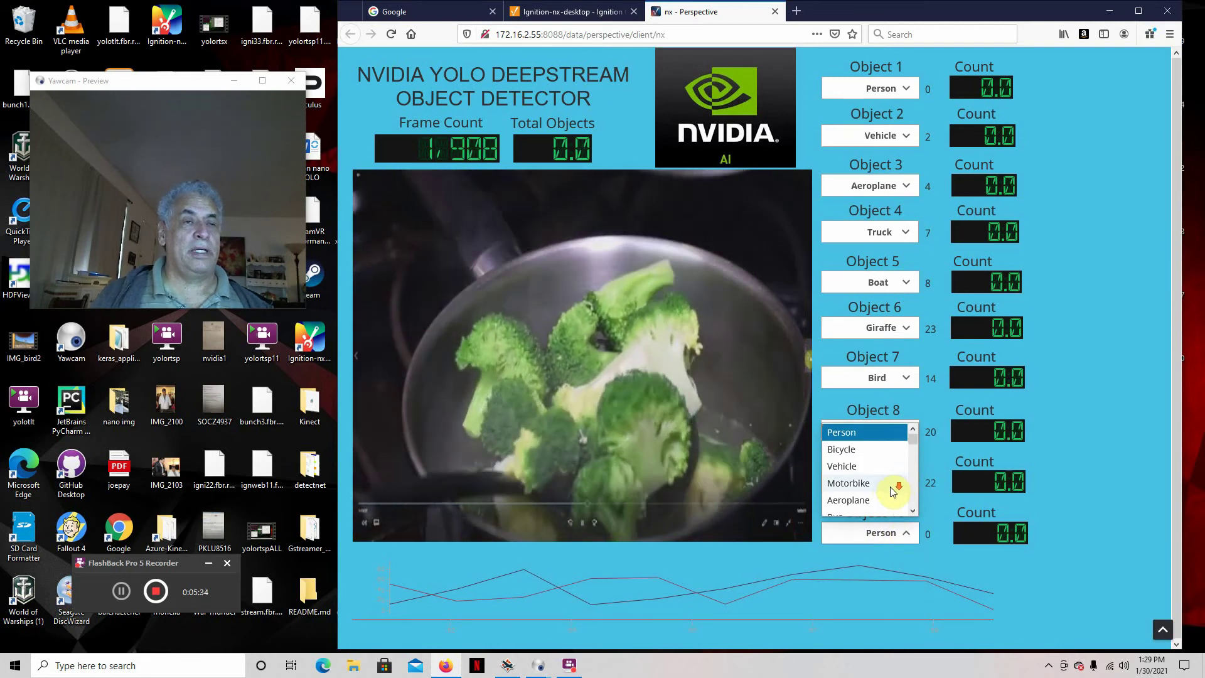
{"action": "scroll", "coordinate": [890, 490], "scroll_direction": "down", "scroll_amount": 3}
{"action": "scroll", "coordinate": [890, 489], "scroll_direction": "down", "scroll_amount": 3}
{"action": "scroll", "coordinate": [866, 471], "scroll_direction": "up", "scroll_amount": 1}
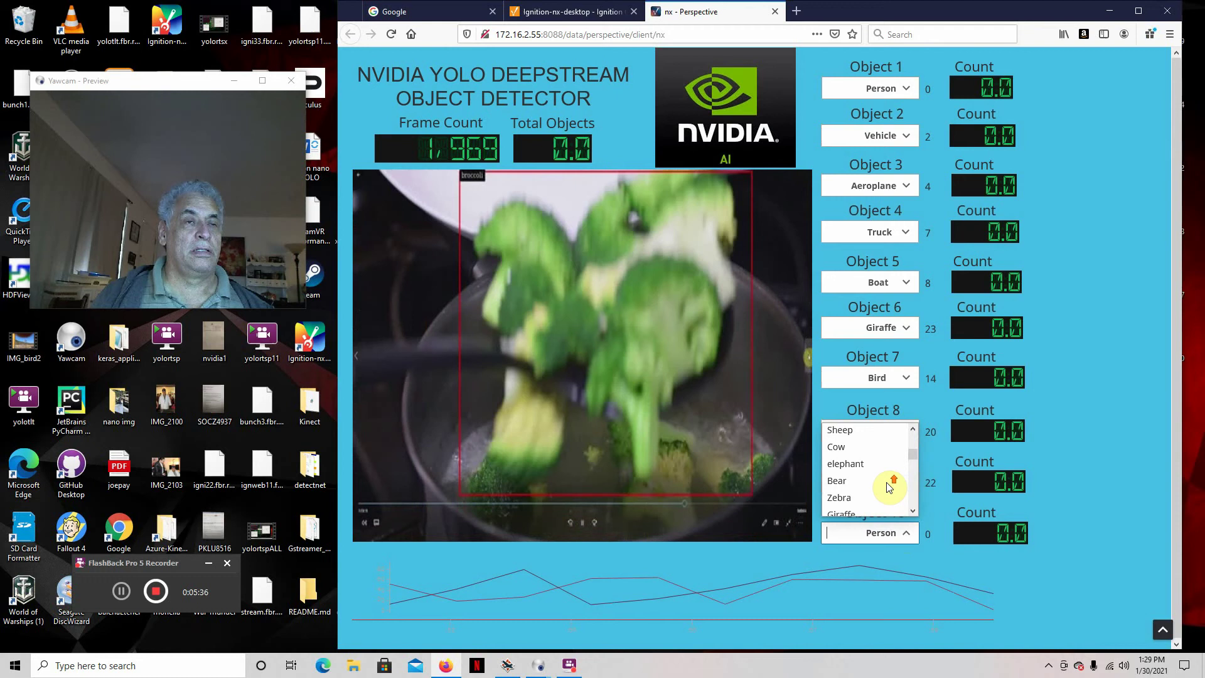
{"action": "left_click", "coordinate": [840, 453]}
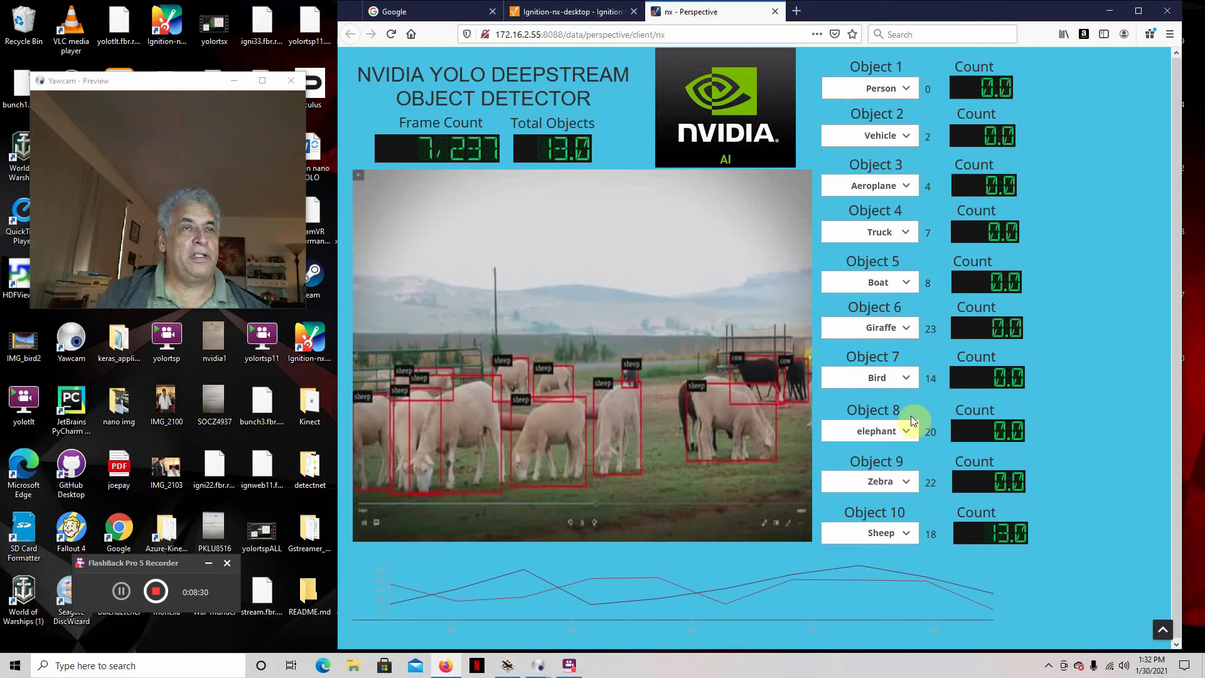
Change Object 4's class from Truck to Skateboard (class 36).
{"action": "left_click", "coordinate": [906, 232]}
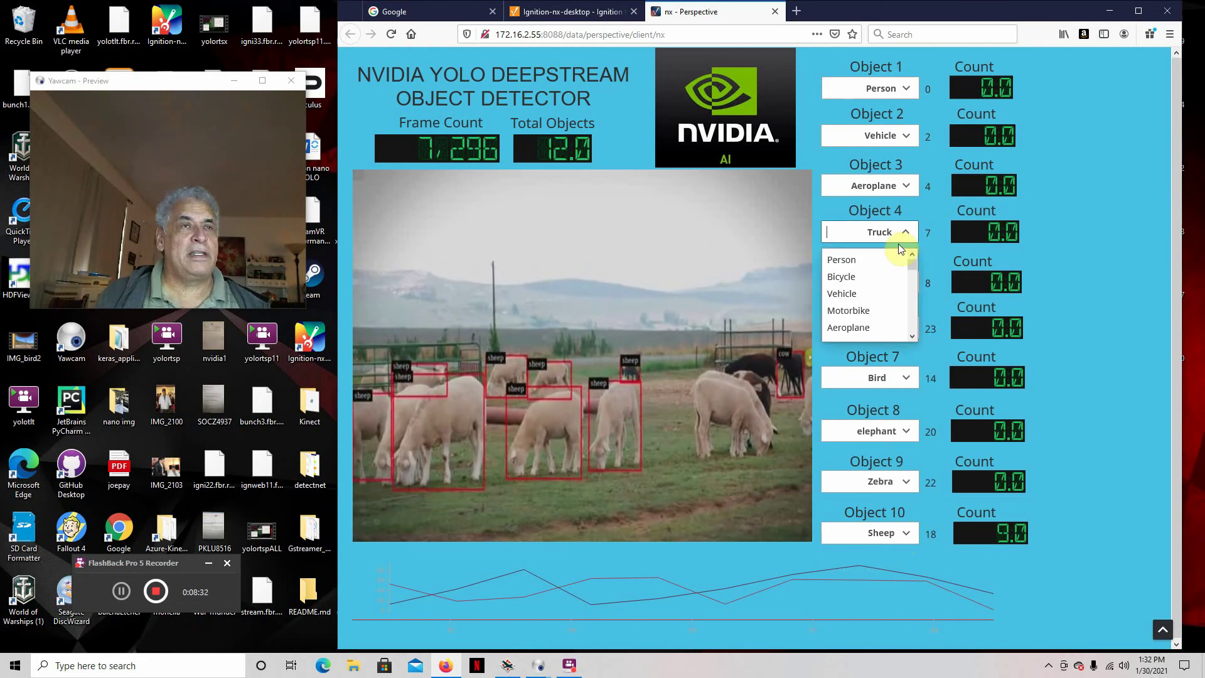
{"action": "scroll", "coordinate": [887, 301], "scroll_direction": "down", "scroll_amount": 2}
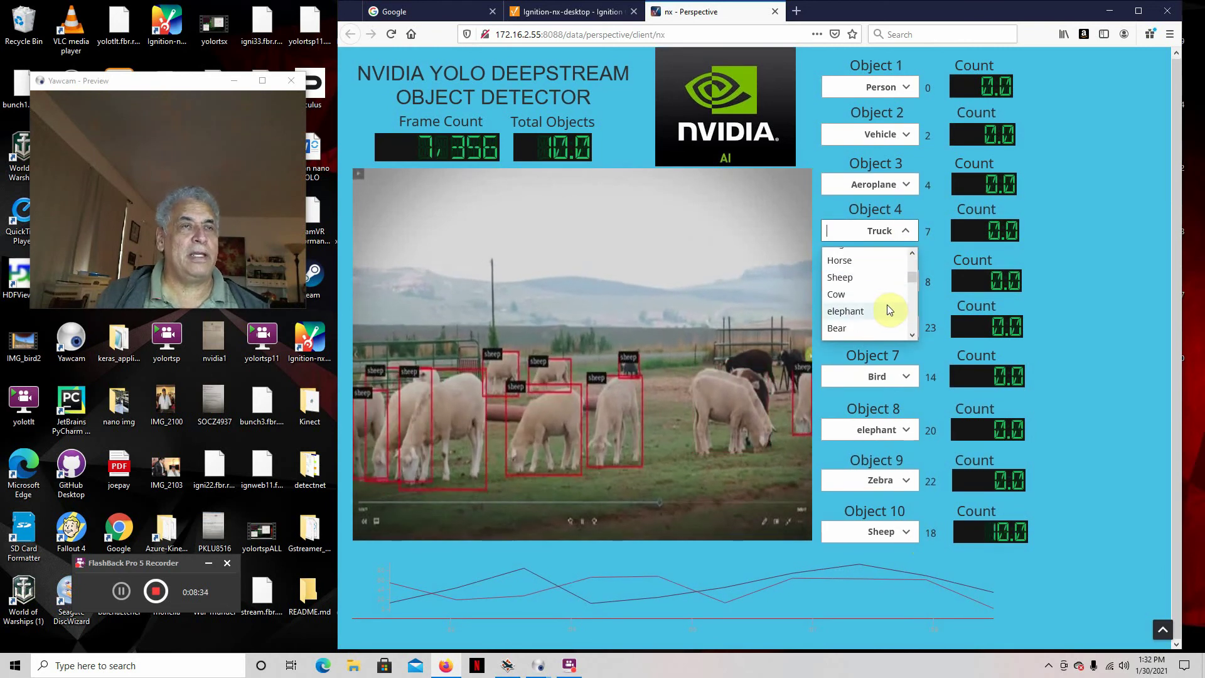
{"action": "scroll", "coordinate": [887, 306], "scroll_direction": "down", "scroll_amount": 2}
{"action": "scroll", "coordinate": [888, 306], "scroll_direction": "down", "scroll_amount": 2}
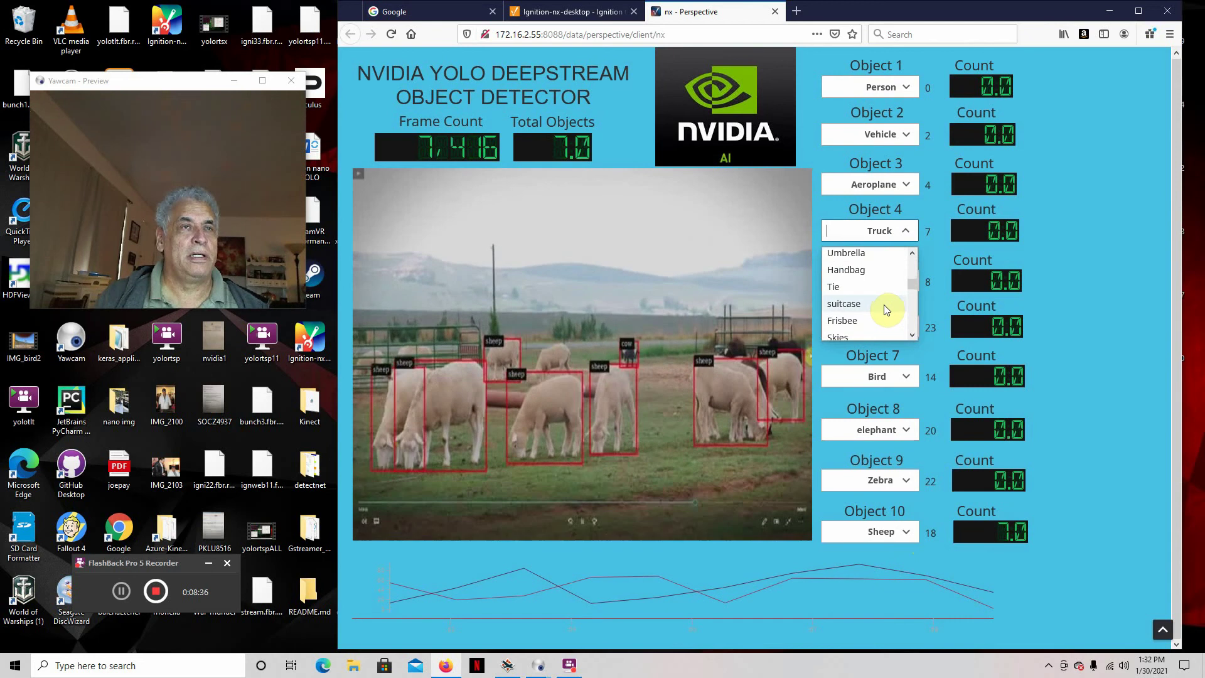
{"action": "scroll", "coordinate": [885, 309], "scroll_direction": "down", "scroll_amount": 1}
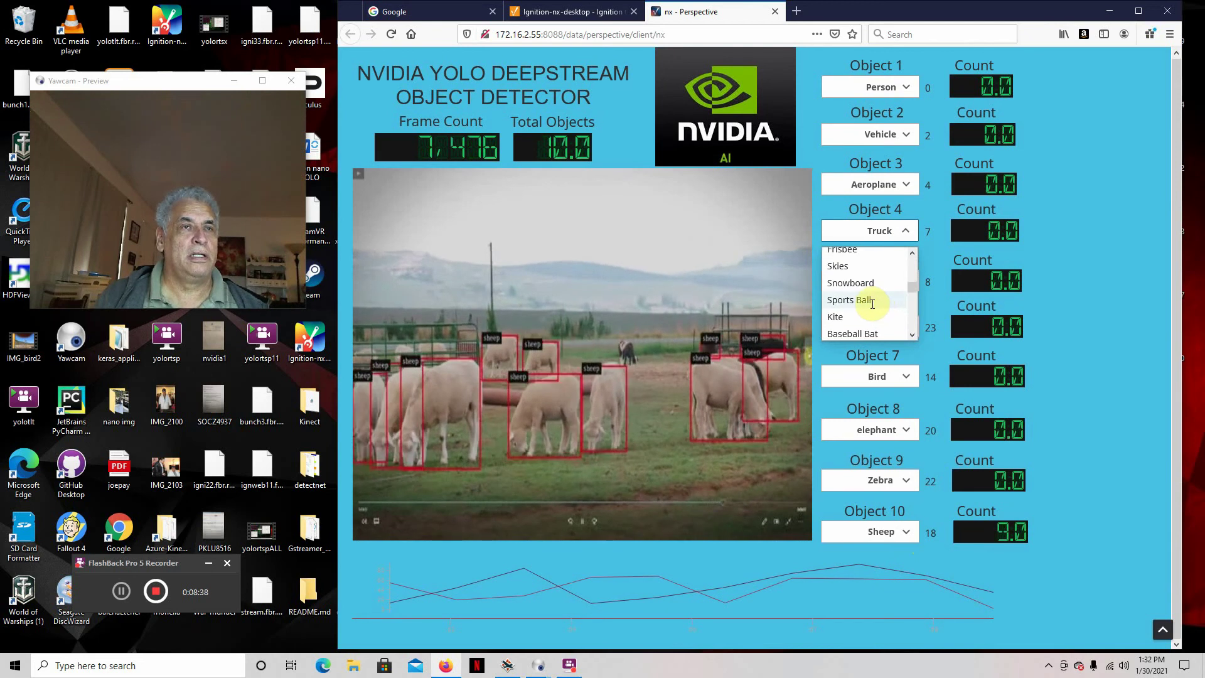
{"action": "scroll", "coordinate": [872, 302], "scroll_direction": "down", "scroll_amount": 2}
{"action": "left_click", "coordinate": [871, 293]}
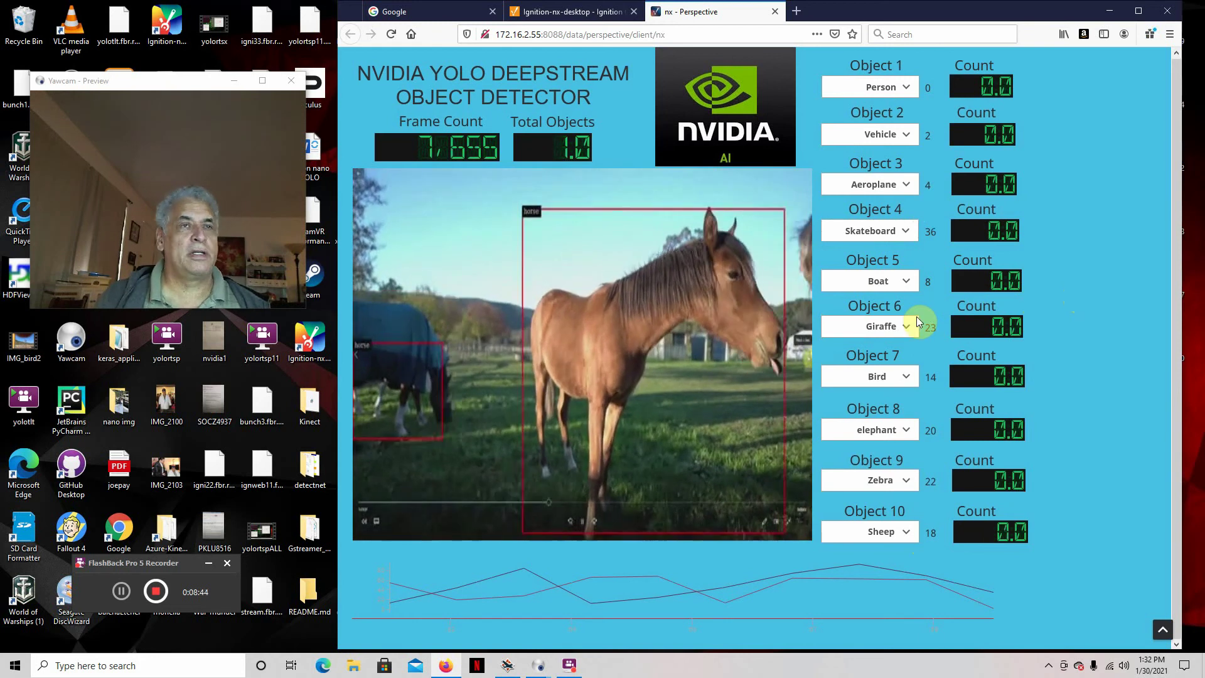
{"action": "left_click", "coordinate": [905, 281]}
{"action": "scroll", "coordinate": [877, 342], "scroll_direction": "down", "scroll_amount": 2}
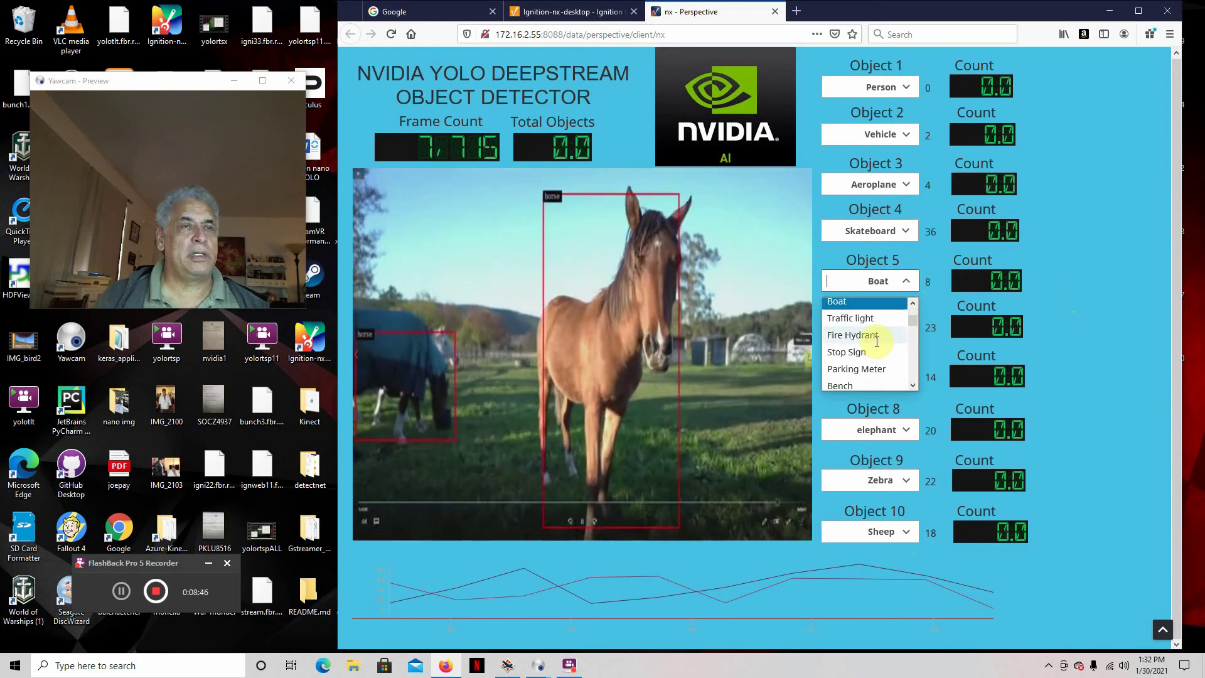
{"action": "scroll", "coordinate": [877, 342], "scroll_direction": "down", "scroll_amount": 3}
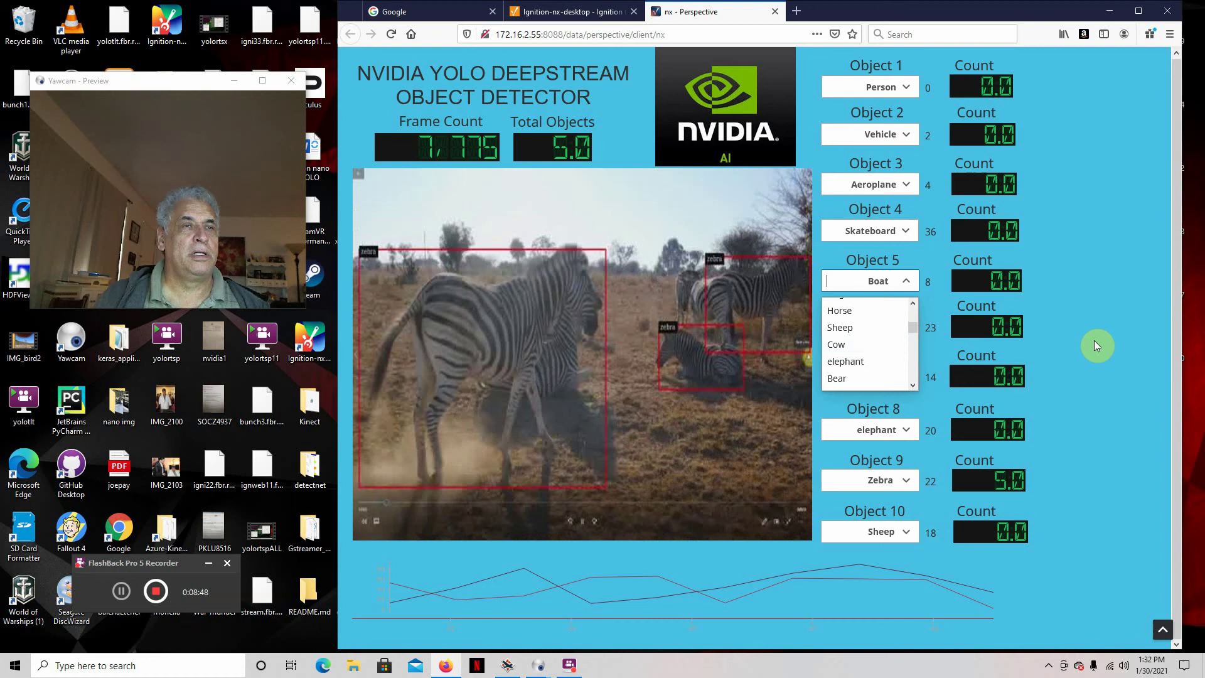
{"action": "left_click", "coordinate": [1096, 340]}
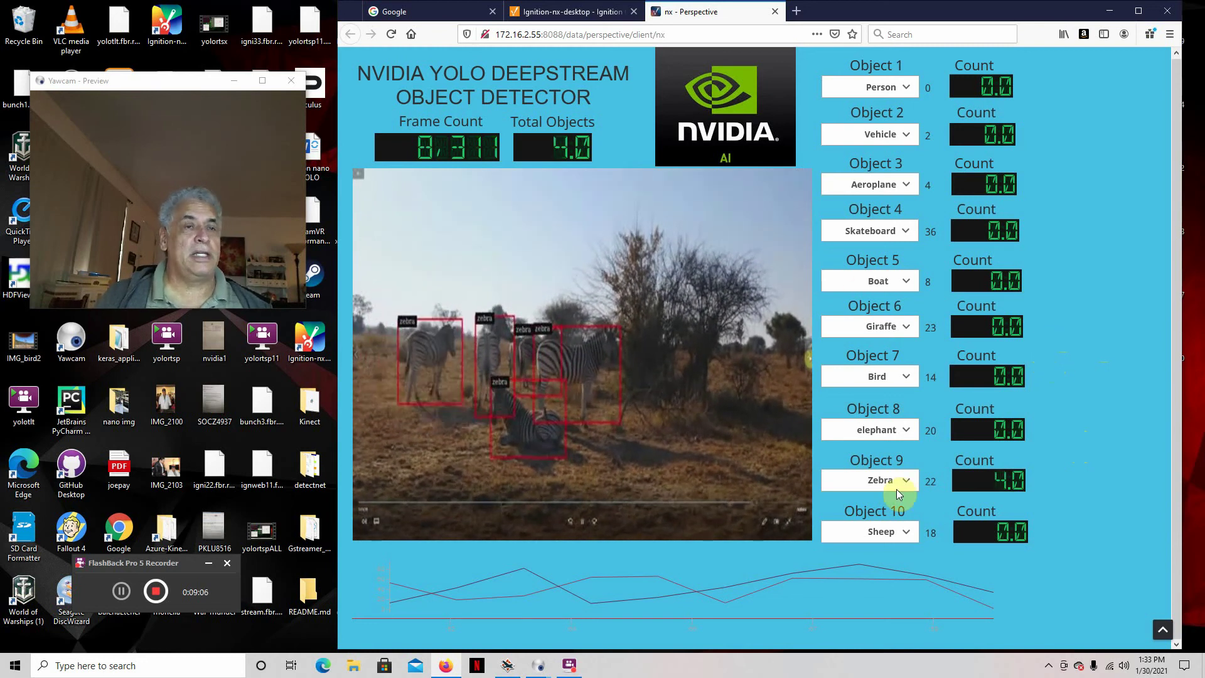
Open the Object 10 Sheep class list to browse the detectable classes.
{"action": "left_click", "coordinate": [910, 533]}
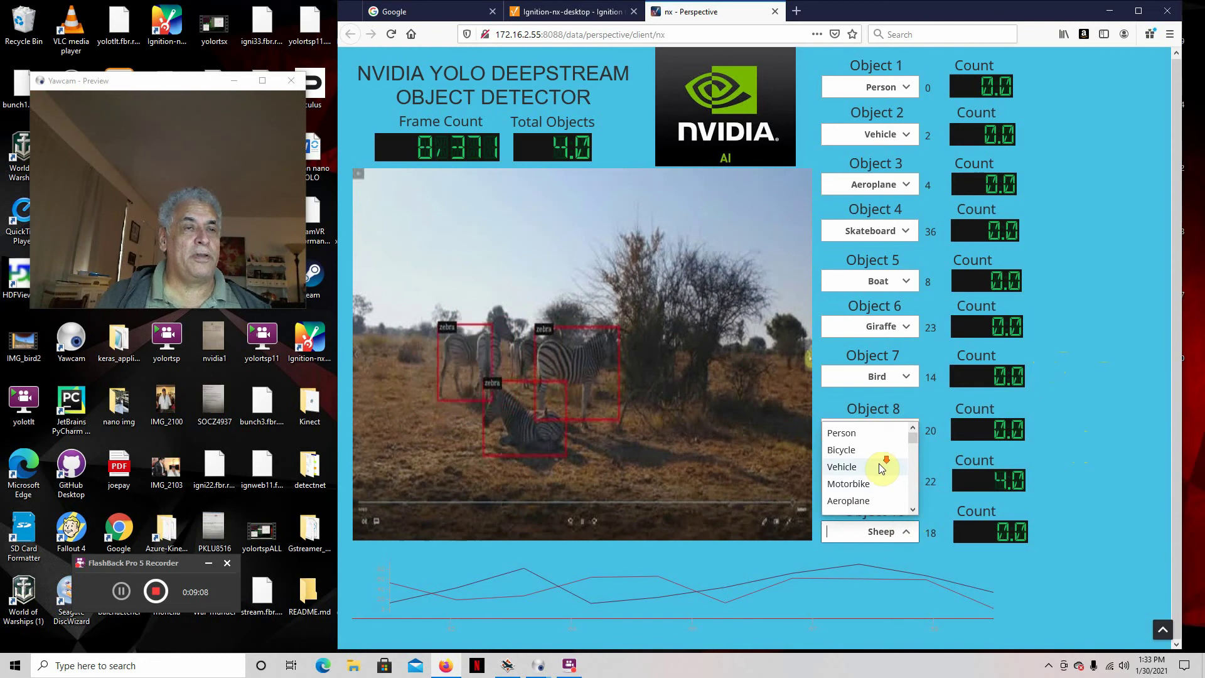
{"action": "scroll", "coordinate": [883, 467], "scroll_direction": "down", "scroll_amount": 2}
{"action": "scroll", "coordinate": [883, 457], "scroll_direction": "down", "scroll_amount": 2}
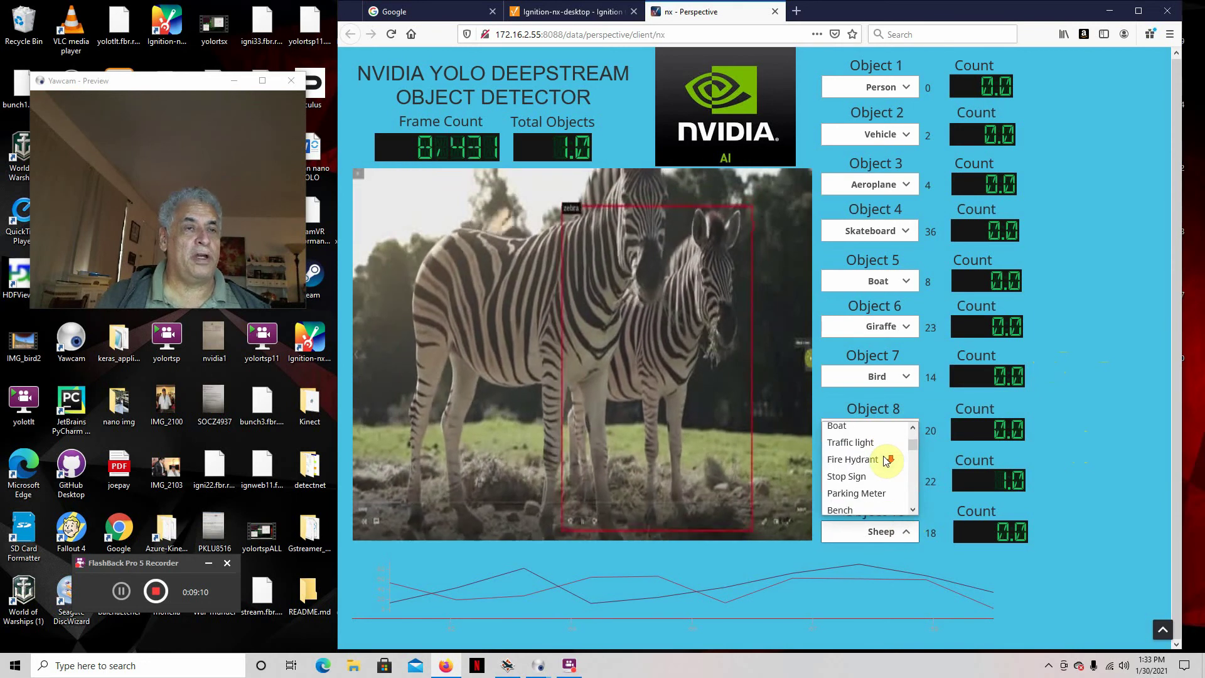
{"action": "scroll", "coordinate": [885, 460], "scroll_direction": "down", "scroll_amount": 3}
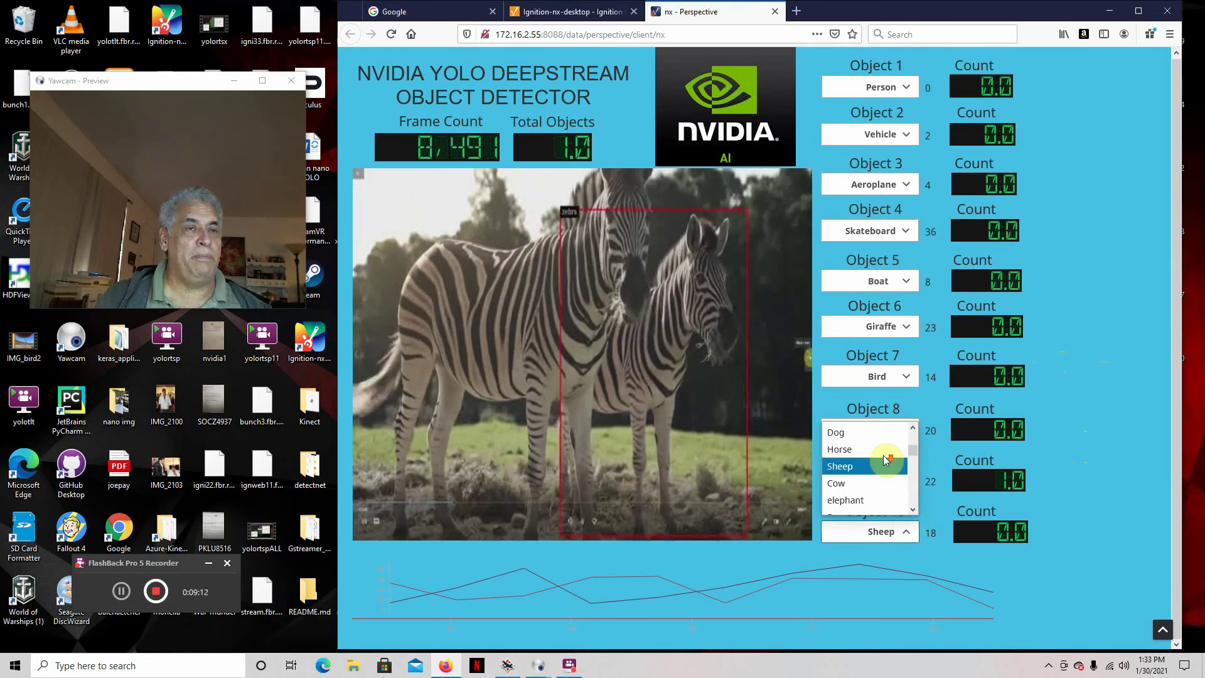
{"action": "scroll", "coordinate": [884, 454], "scroll_direction": "down", "scroll_amount": 2}
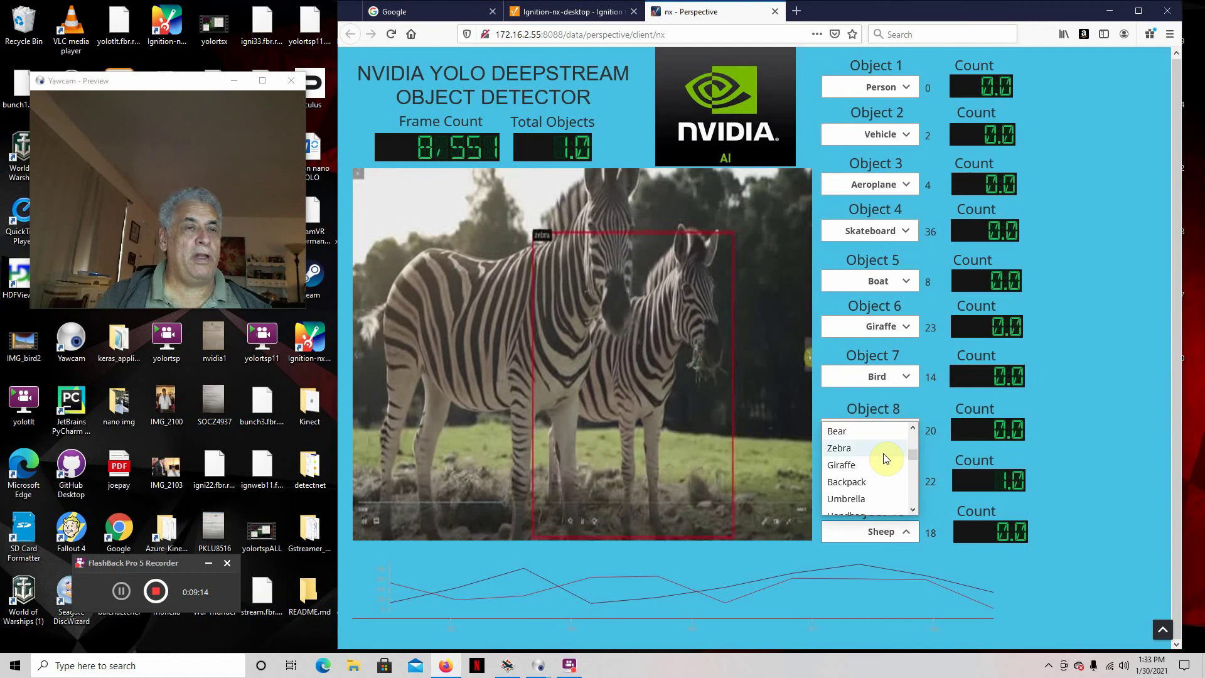
{"action": "scroll", "coordinate": [884, 453], "scroll_direction": "down", "scroll_amount": 2}
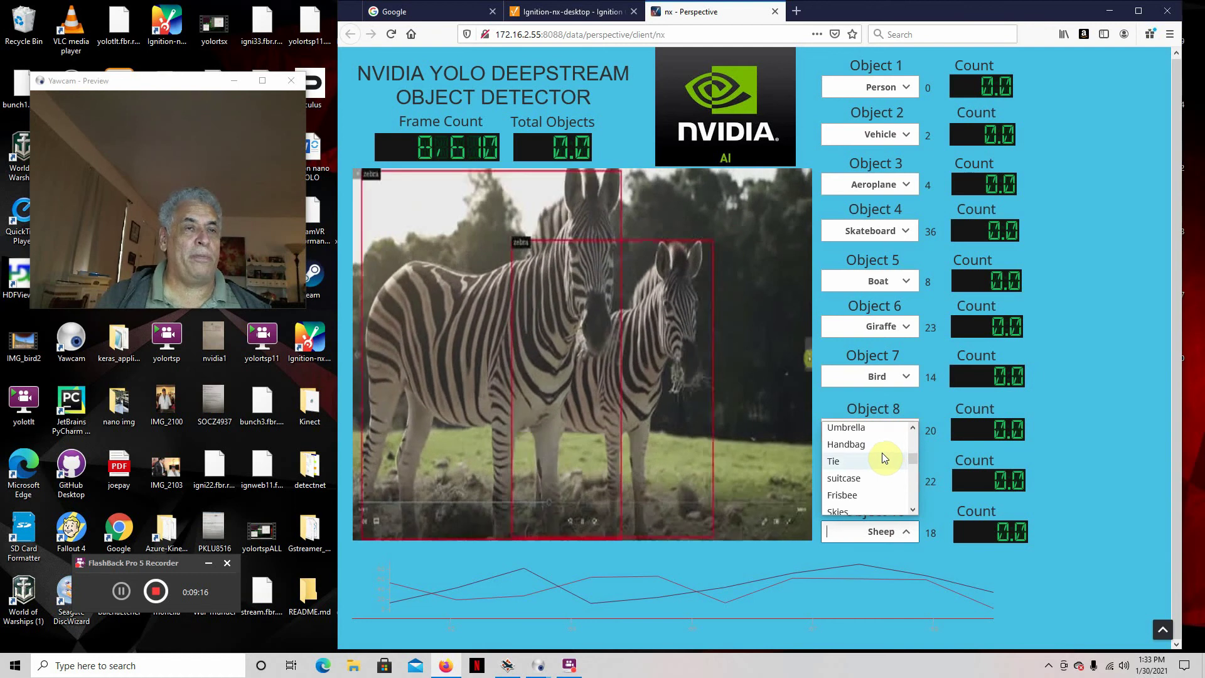
{"action": "scroll", "coordinate": [882, 452], "scroll_direction": "down", "scroll_amount": 2}
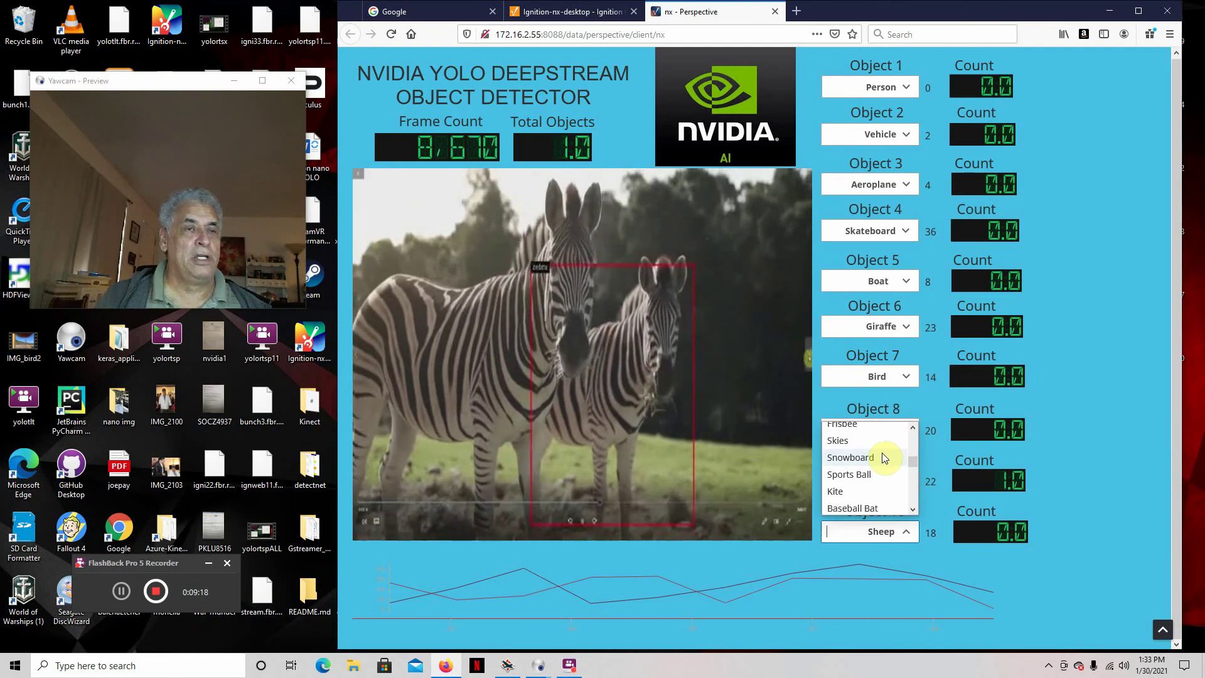
{"action": "scroll", "coordinate": [882, 454], "scroll_direction": "down", "scroll_amount": 2}
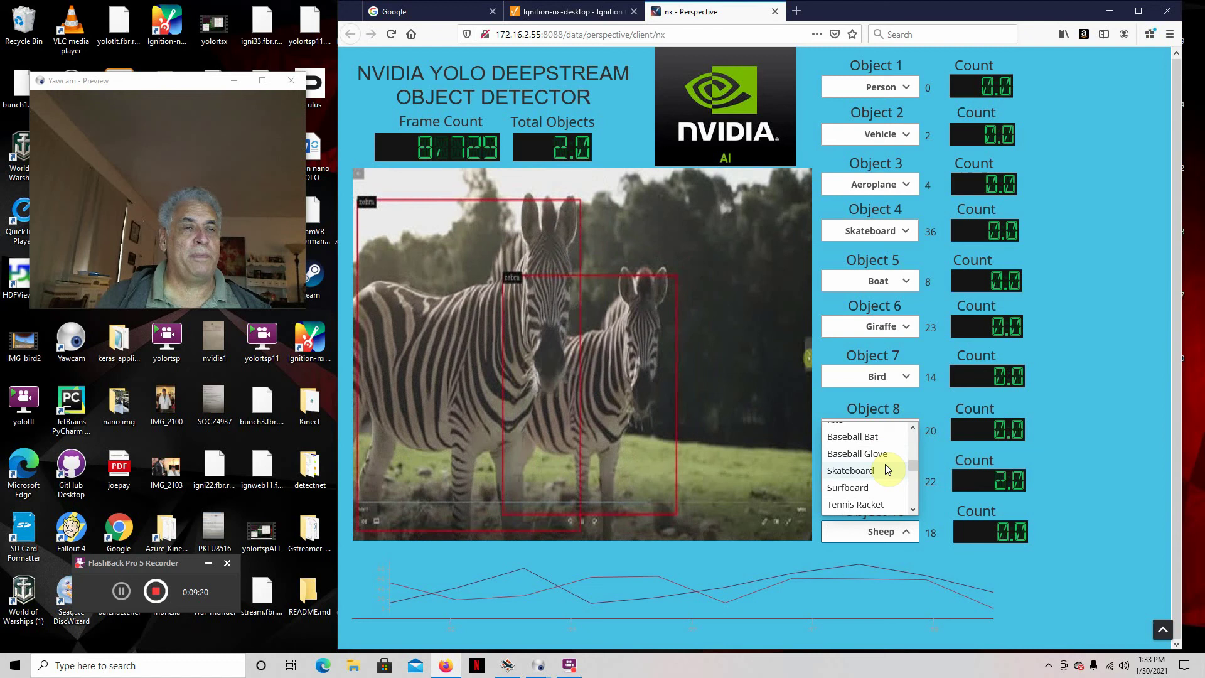
{"action": "scroll", "coordinate": [879, 466], "scroll_direction": "down", "scroll_amount": 2}
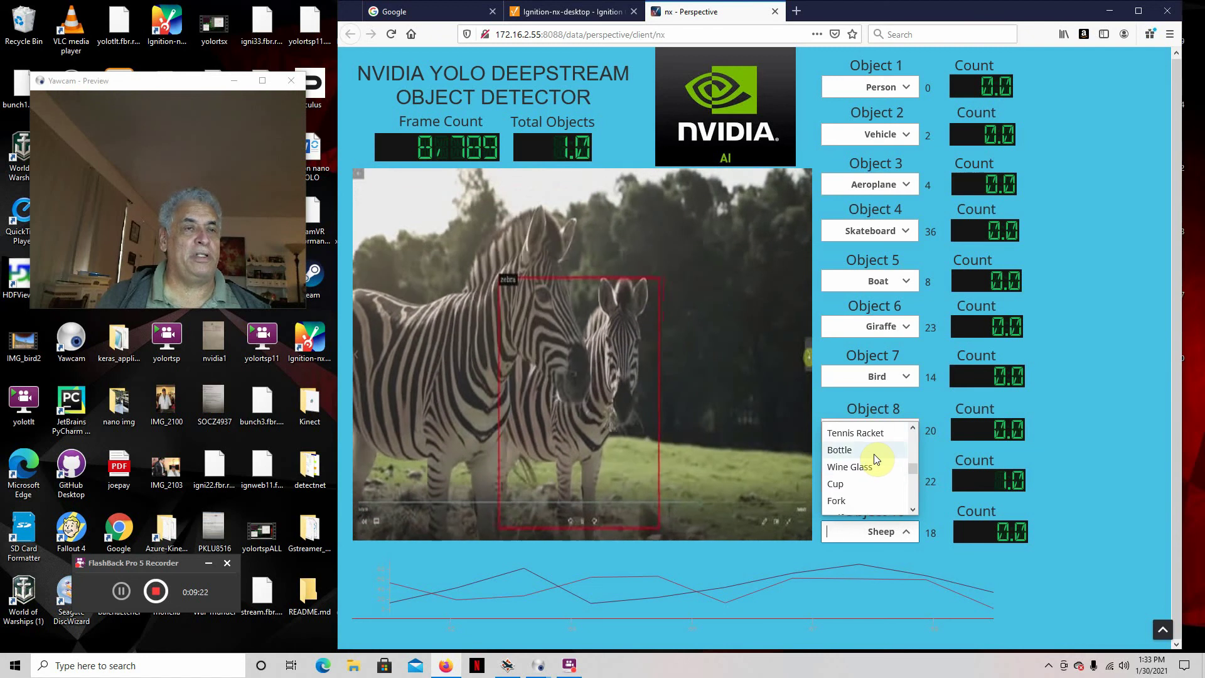
{"action": "scroll", "coordinate": [873, 453], "scroll_direction": "down", "scroll_amount": 2}
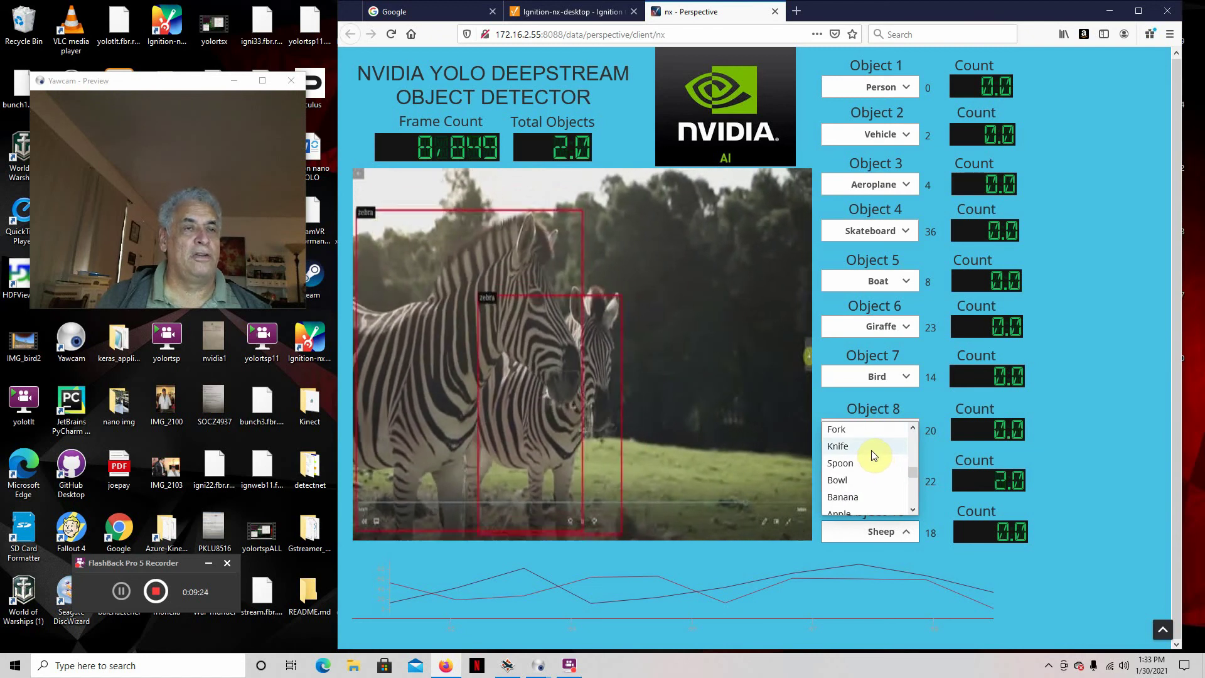
{"action": "scroll", "coordinate": [873, 455], "scroll_direction": "down", "scroll_amount": 2}
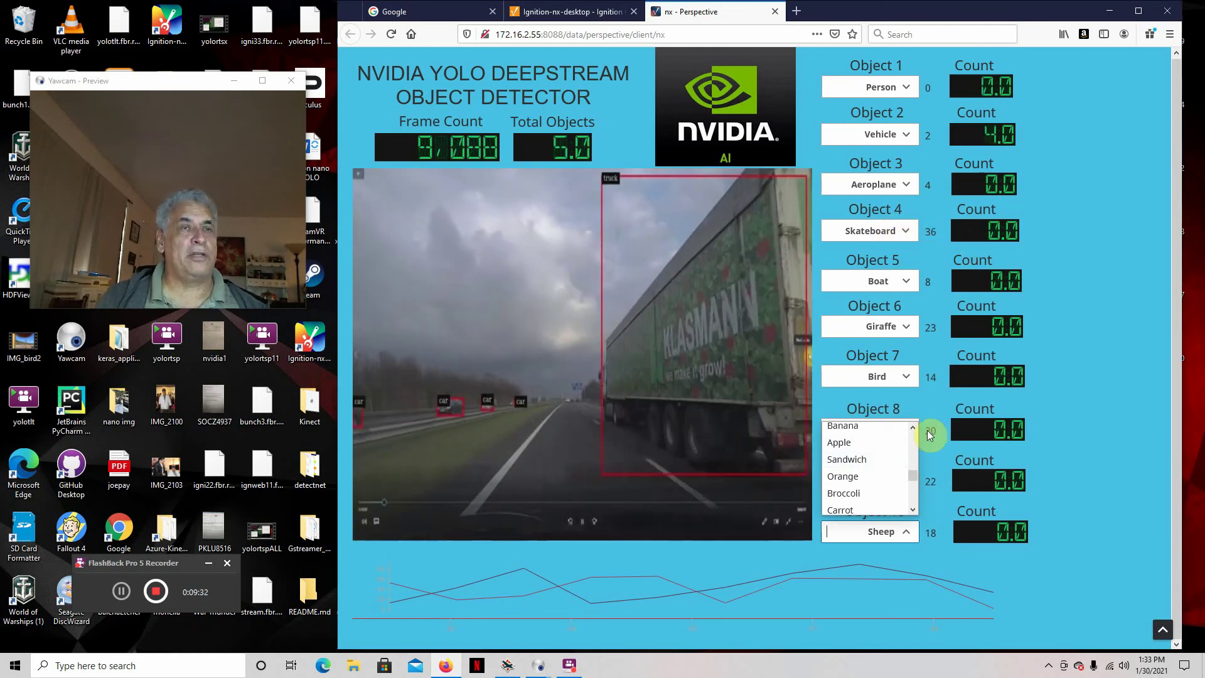
Dismiss the open class list, then switch Object 5 from Boat to Truck.
{"action": "left_click", "coordinate": [1079, 432]}
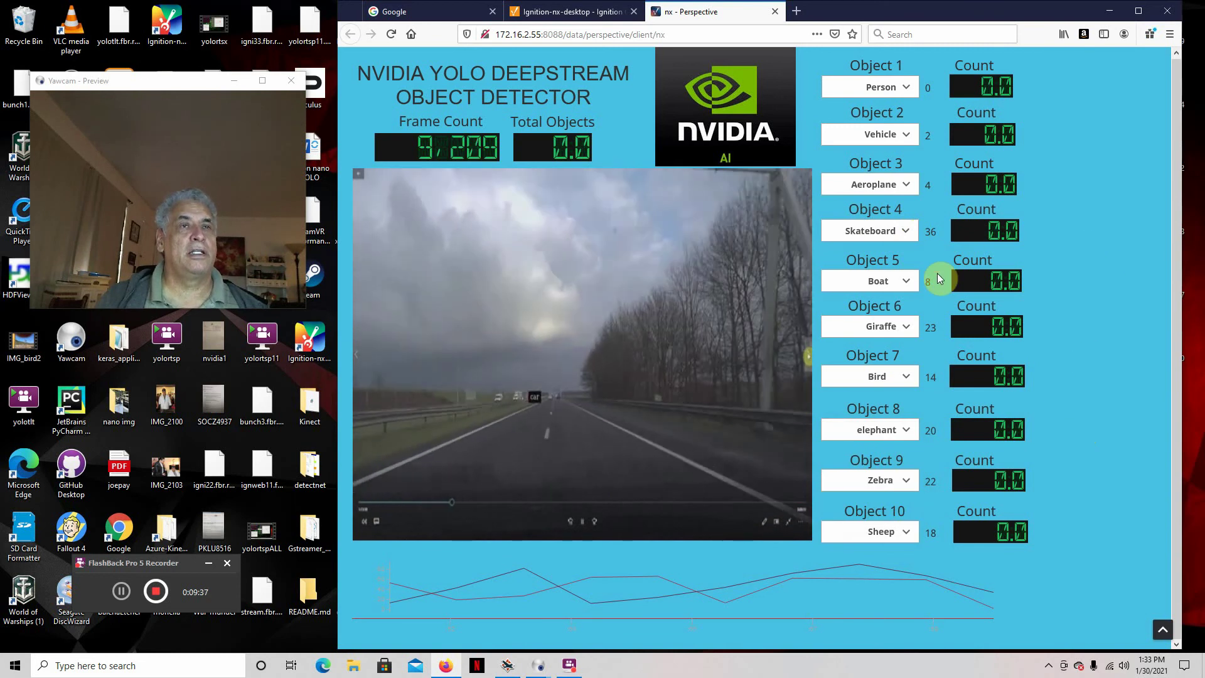
{"action": "left_click", "coordinate": [906, 281]}
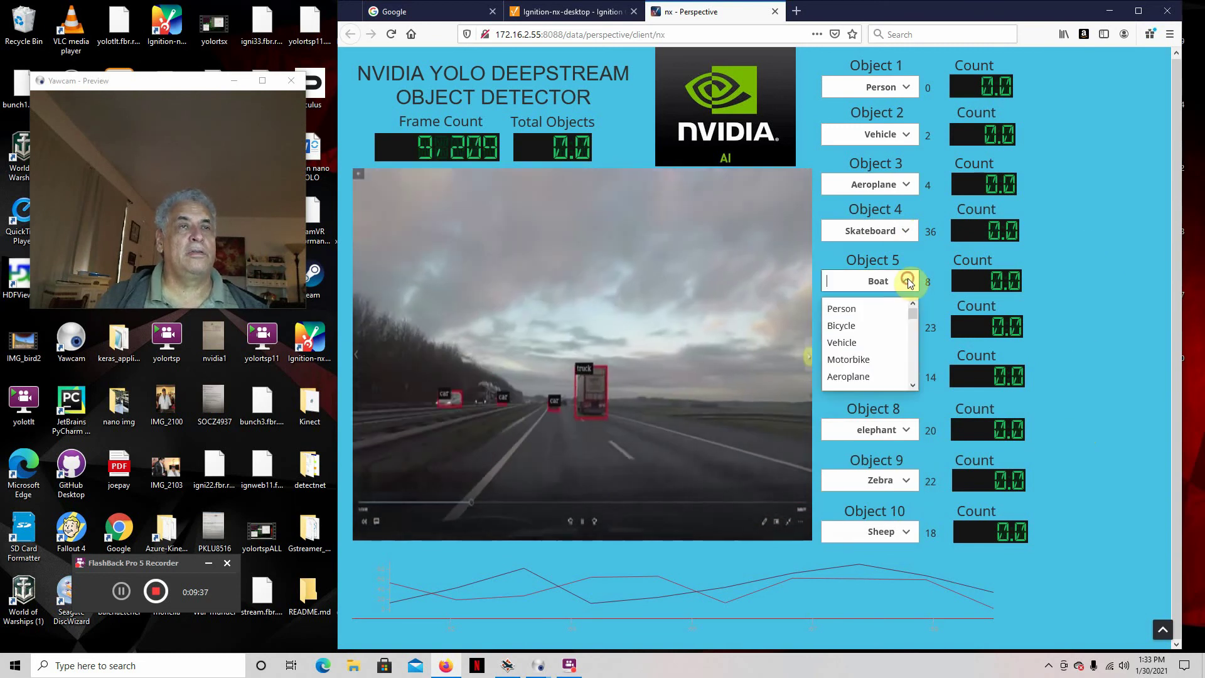
{"action": "scroll", "coordinate": [873, 356], "scroll_direction": "down", "scroll_amount": 2}
{"action": "left_click", "coordinate": [857, 358]}
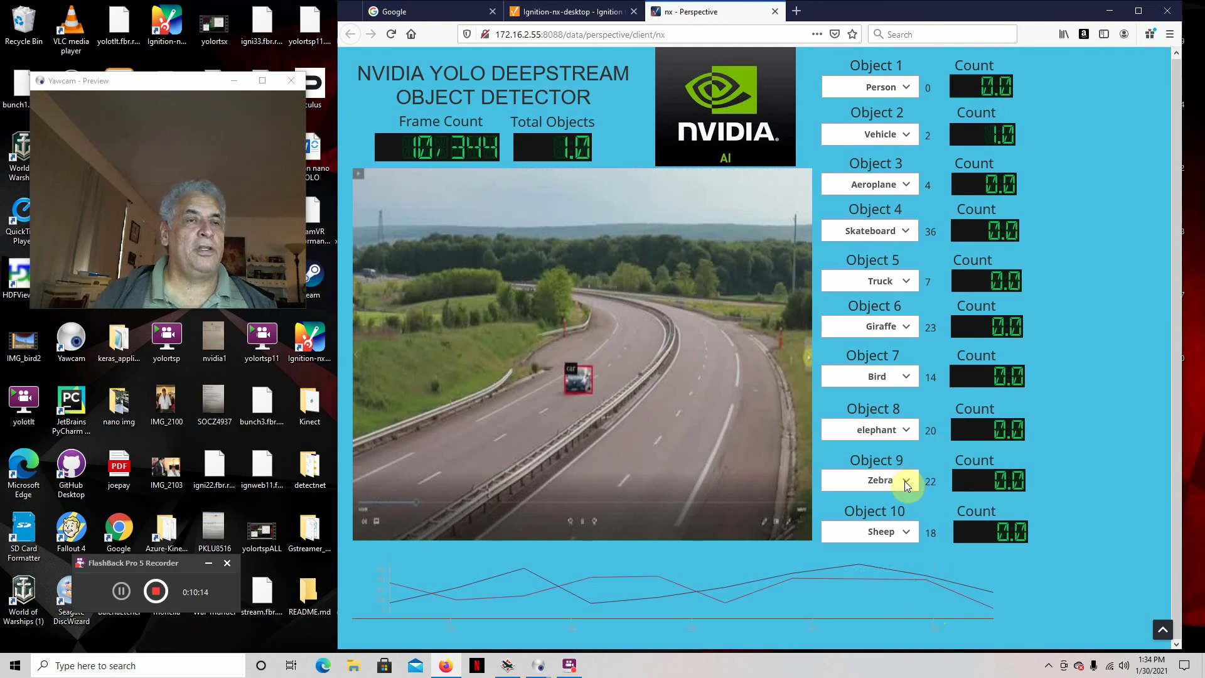
Show the last entries of Object 10's class list.
{"action": "left_click", "coordinate": [905, 533]}
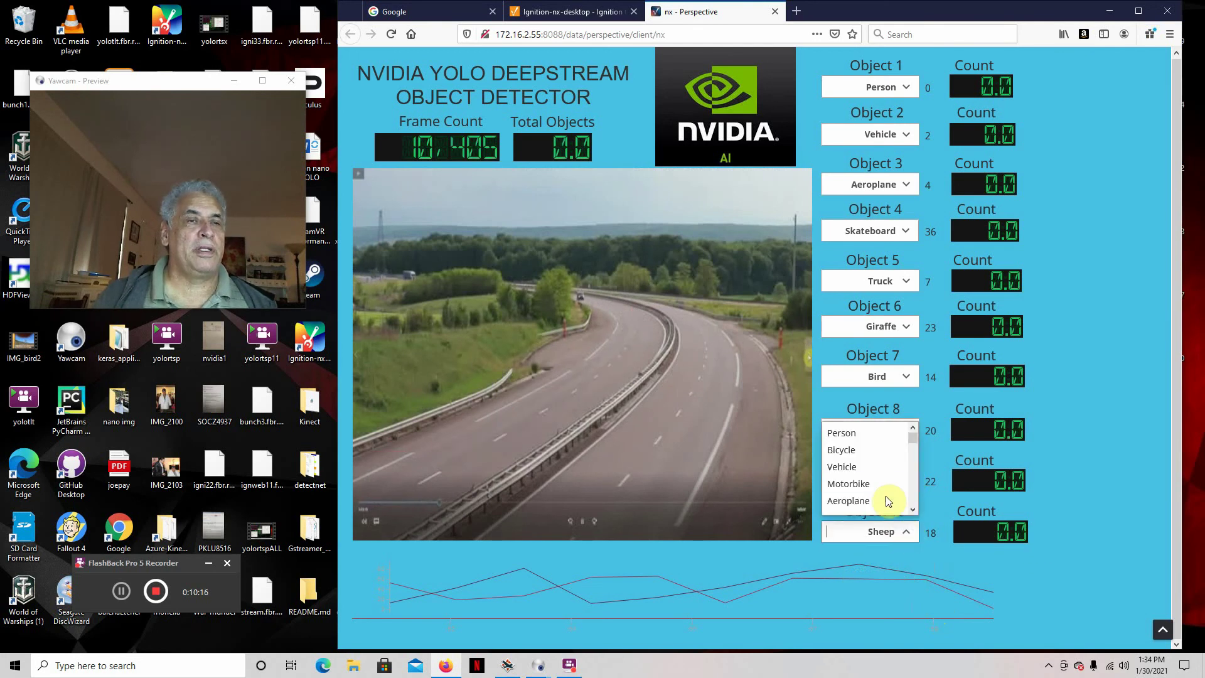
{"action": "scroll", "coordinate": [883, 485], "scroll_direction": "down", "scroll_amount": 5}
{"action": "scroll", "coordinate": [900, 462], "scroll_direction": "down", "scroll_amount": 5}
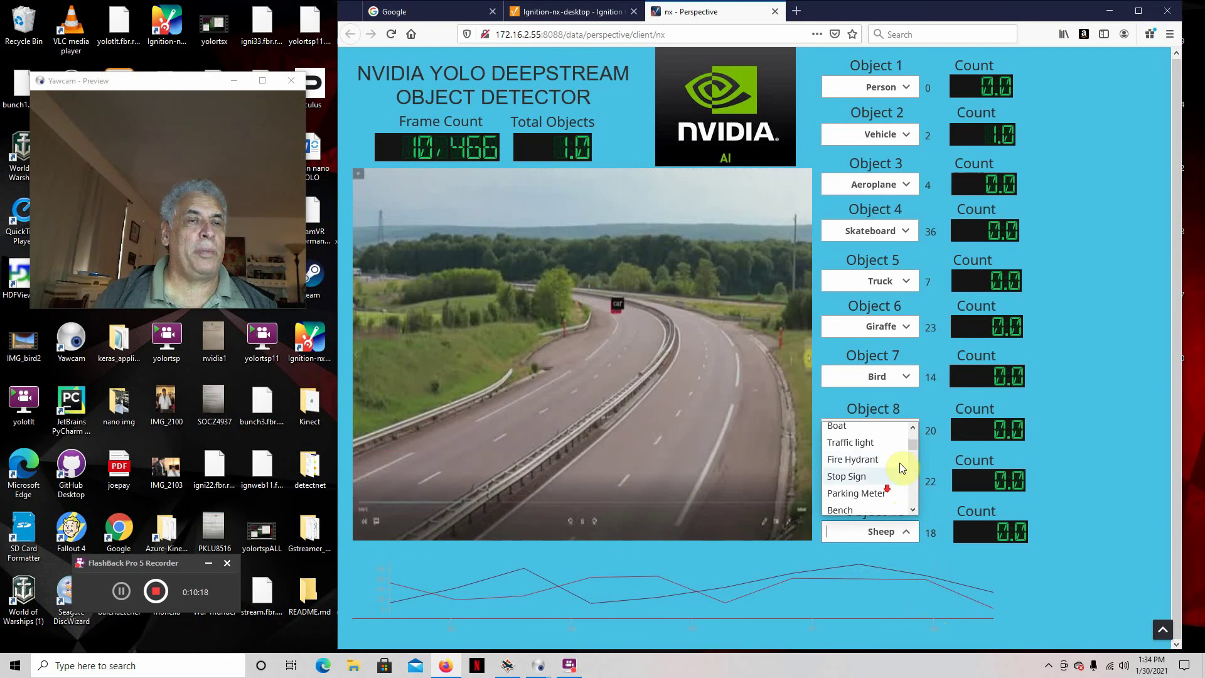
{"action": "left_click", "coordinate": [913, 510]}
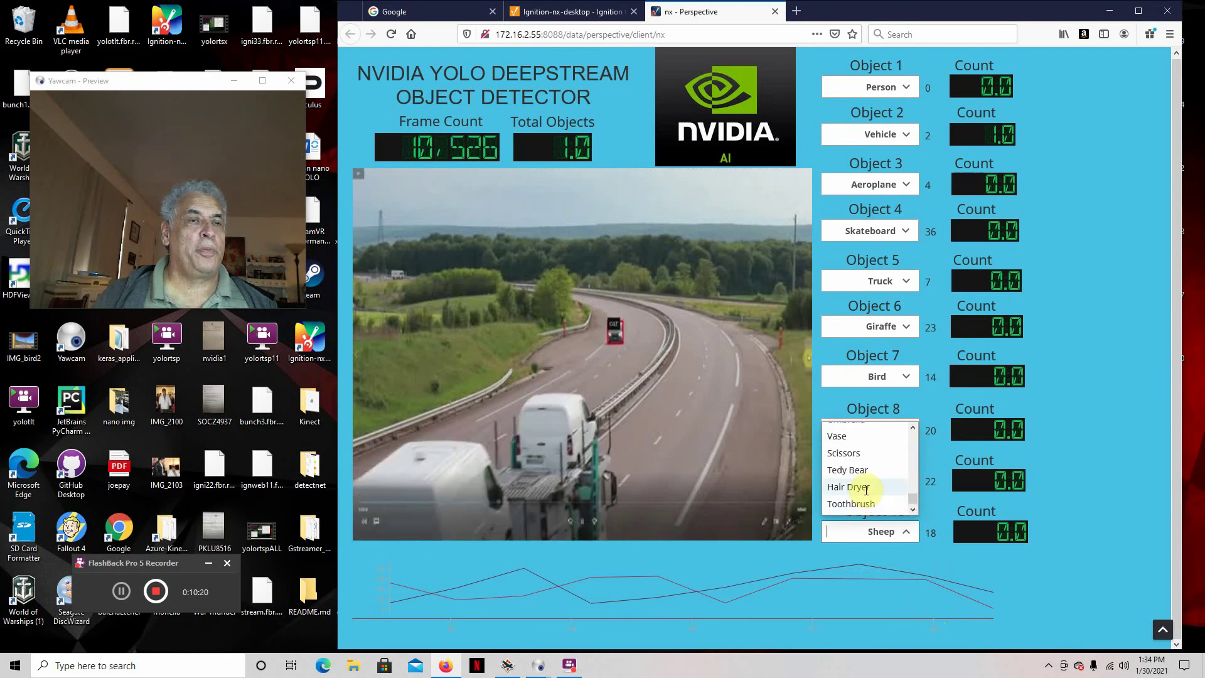
{"action": "scroll", "coordinate": [859, 471], "scroll_direction": "up", "scroll_amount": 2}
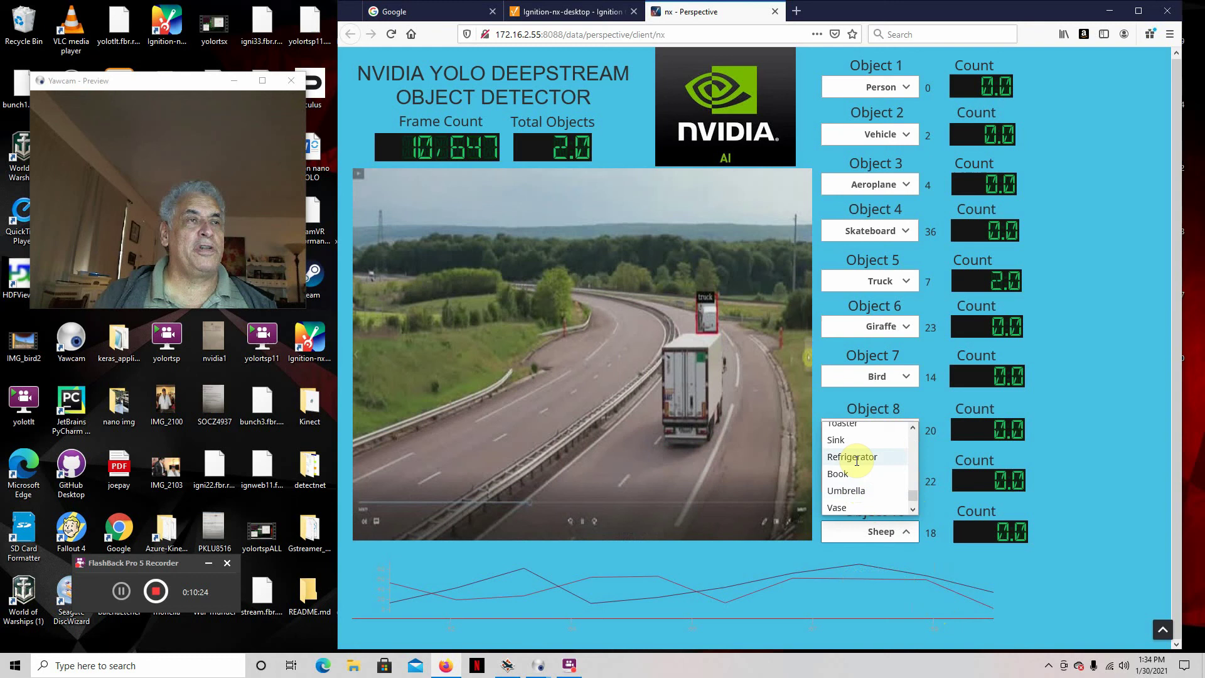
{"action": "scroll", "coordinate": [849, 442], "scroll_direction": "up", "scroll_amount": 2}
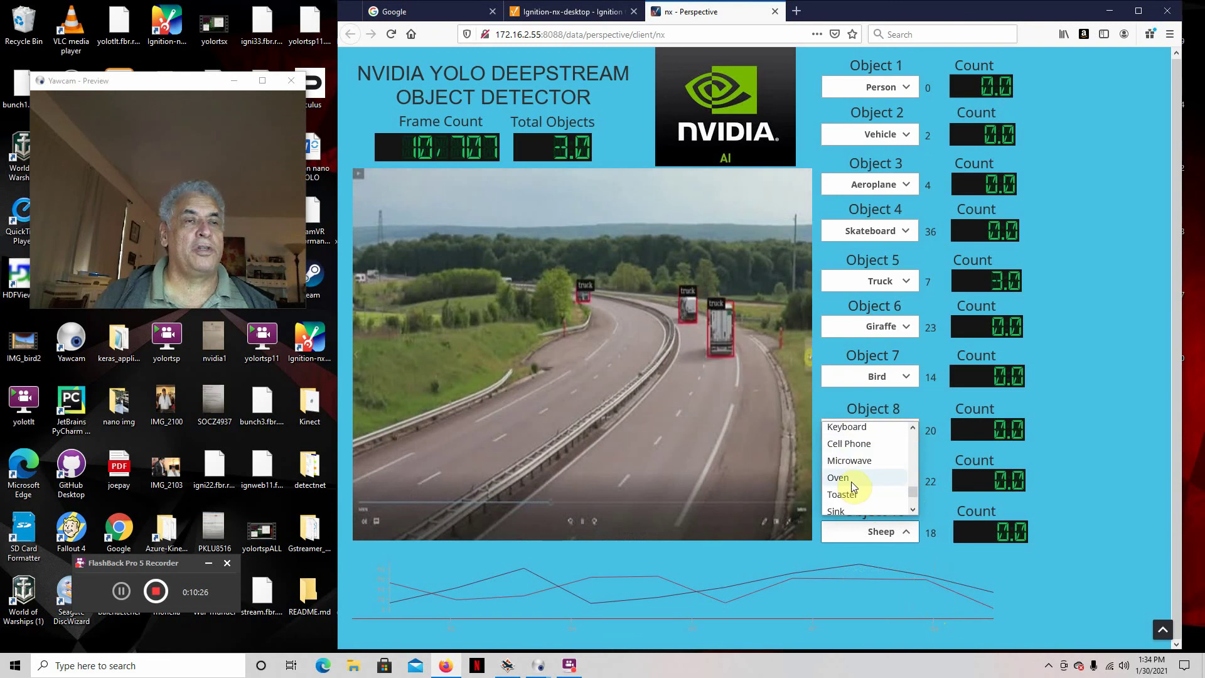
{"action": "scroll", "coordinate": [859, 461], "scroll_direction": "up", "scroll_amount": 2}
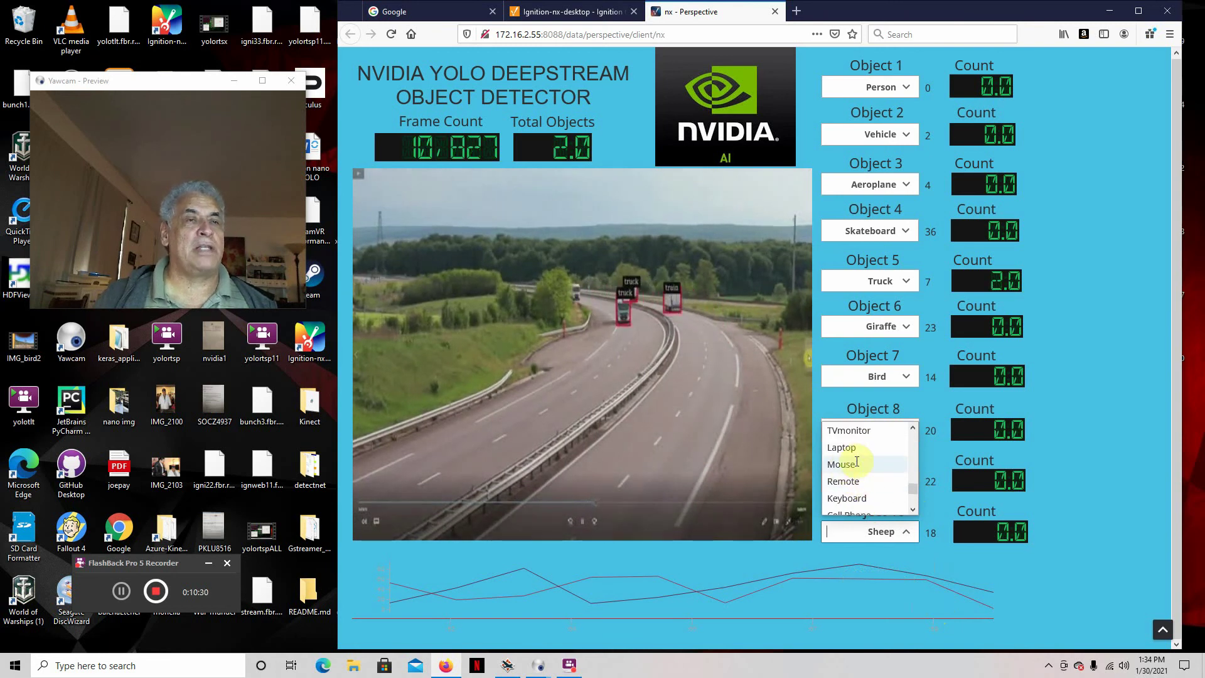
{"action": "scroll", "coordinate": [862, 461], "scroll_direction": "up", "scroll_amount": 2}
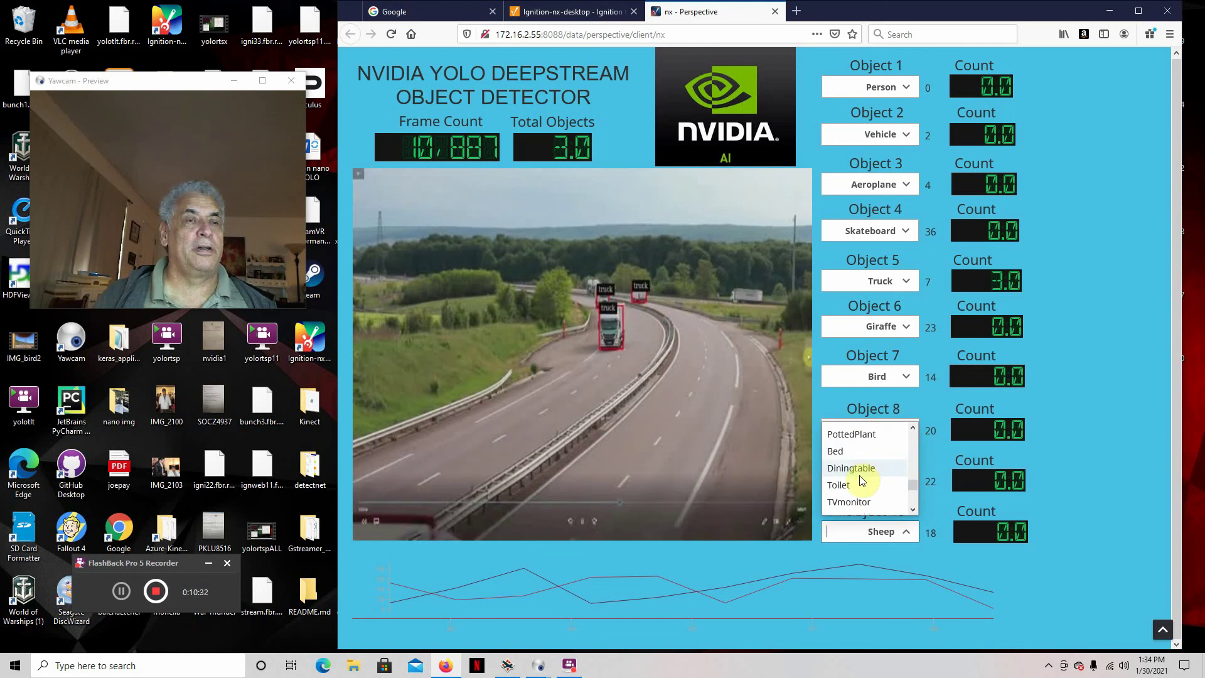
{"action": "scroll", "coordinate": [851, 487], "scroll_direction": "up", "scroll_amount": 2}
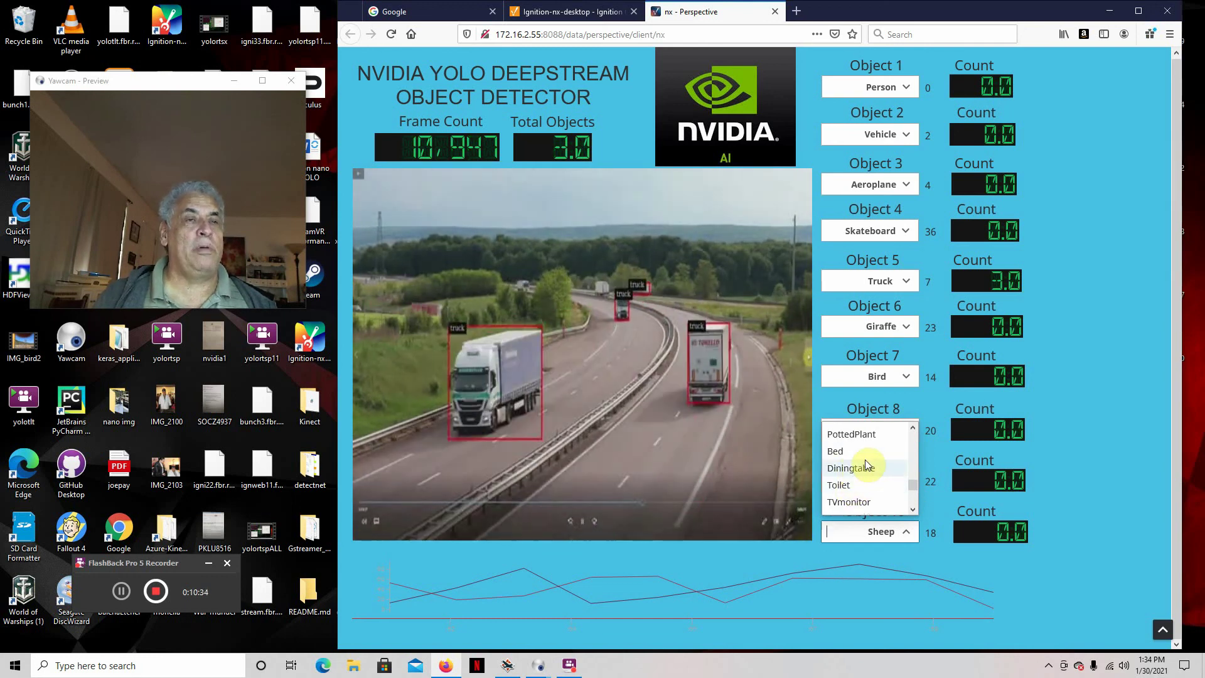
{"action": "scroll", "coordinate": [866, 464], "scroll_direction": "up", "scroll_amount": 1}
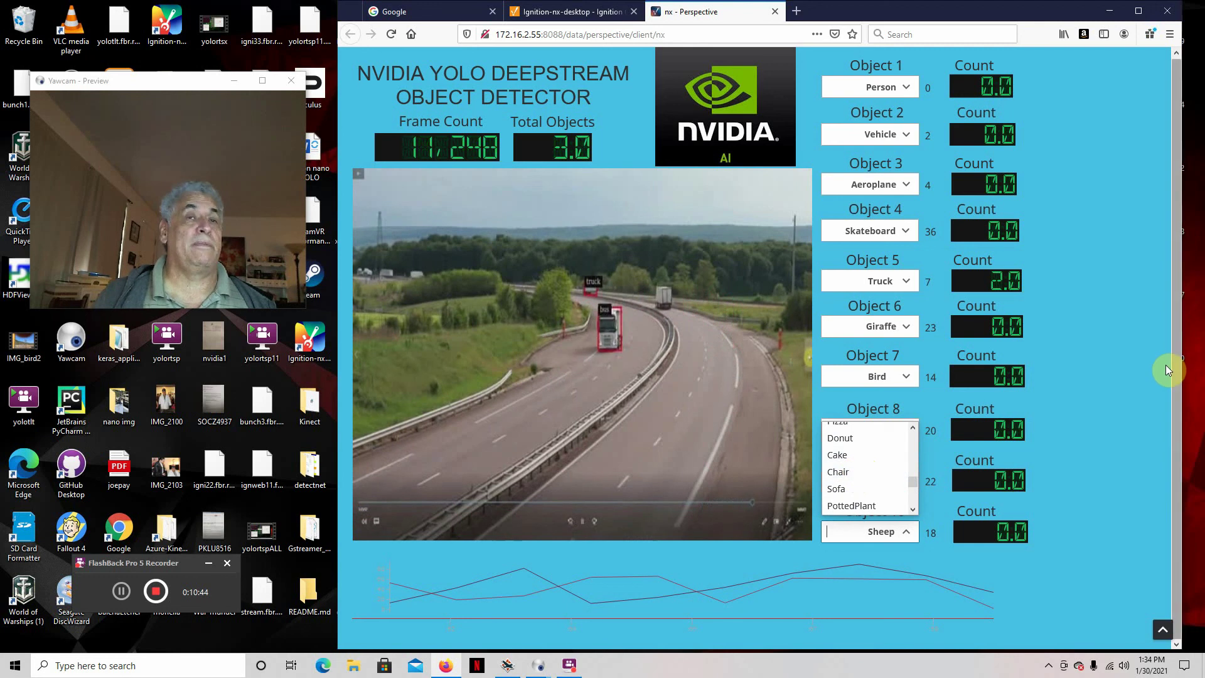
Dismiss the Object 10 class list, keeping Sheep selected.
{"action": "left_click", "coordinate": [1083, 283]}
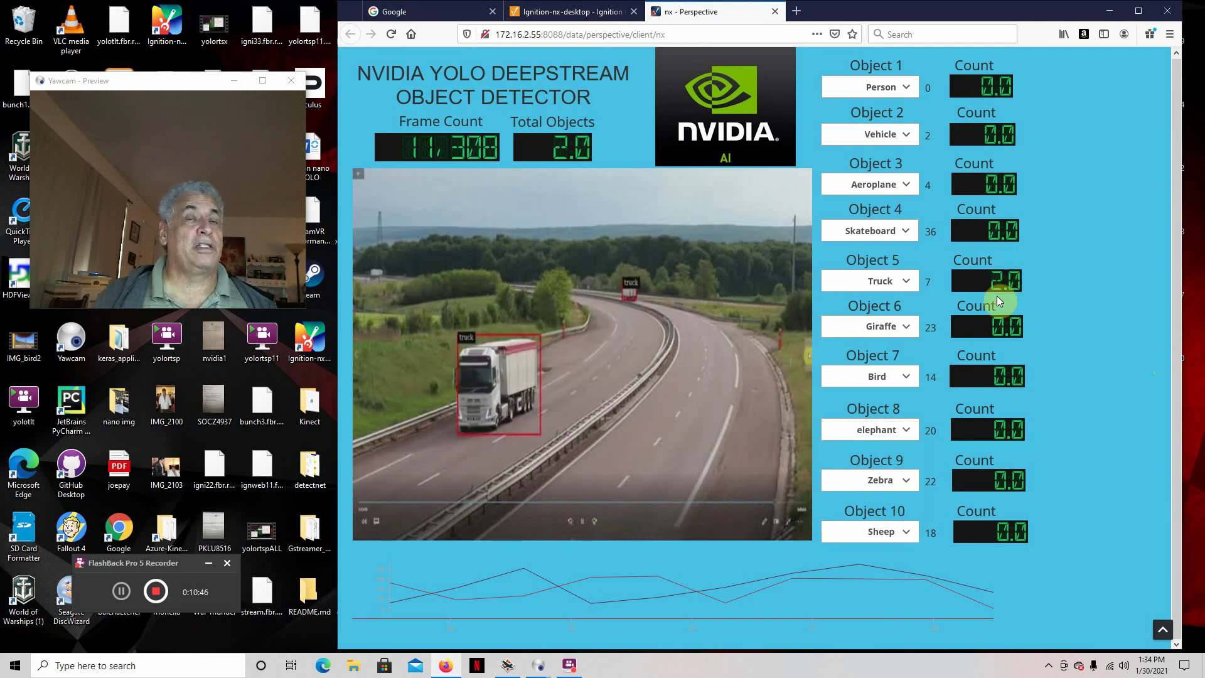